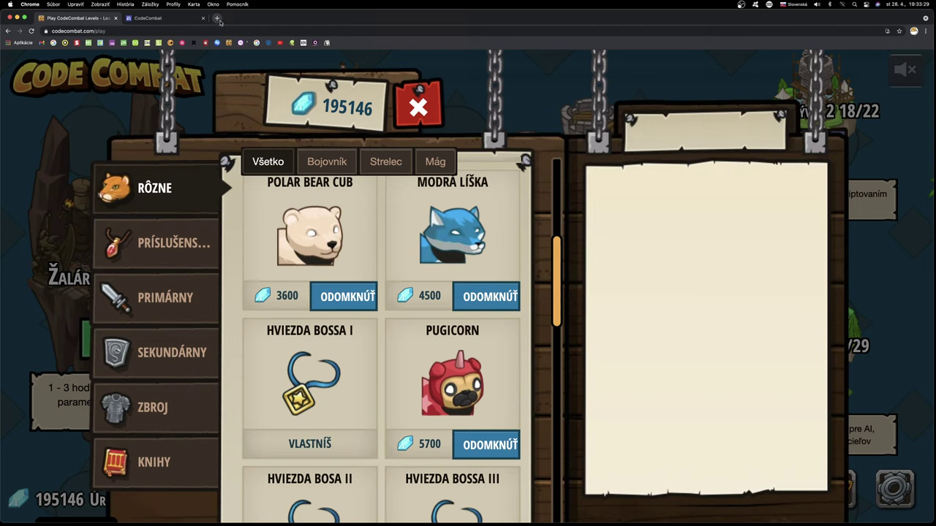
- Open a new browser tab and create a blank Google Sheets spreadsheet through spreadsheets.new
left_click(217, 18)
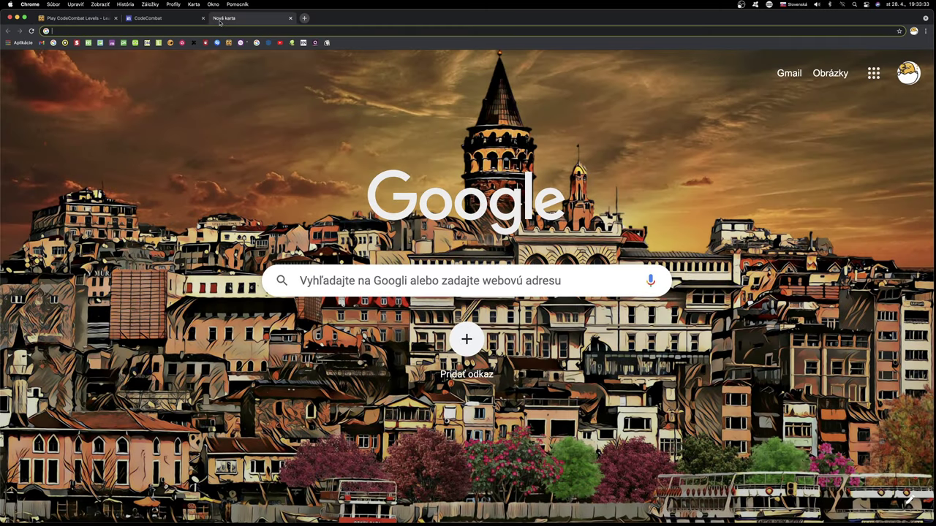
type("spreadsheets.new")
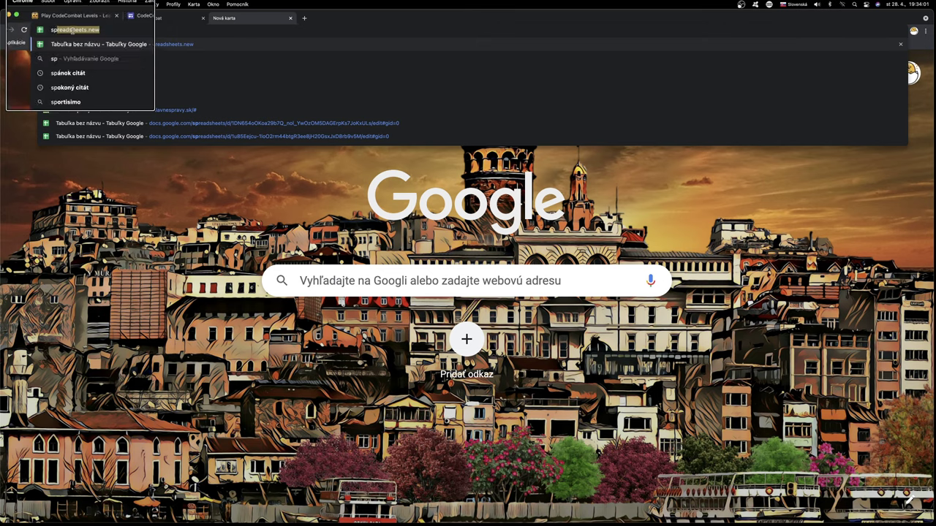
key("Right")
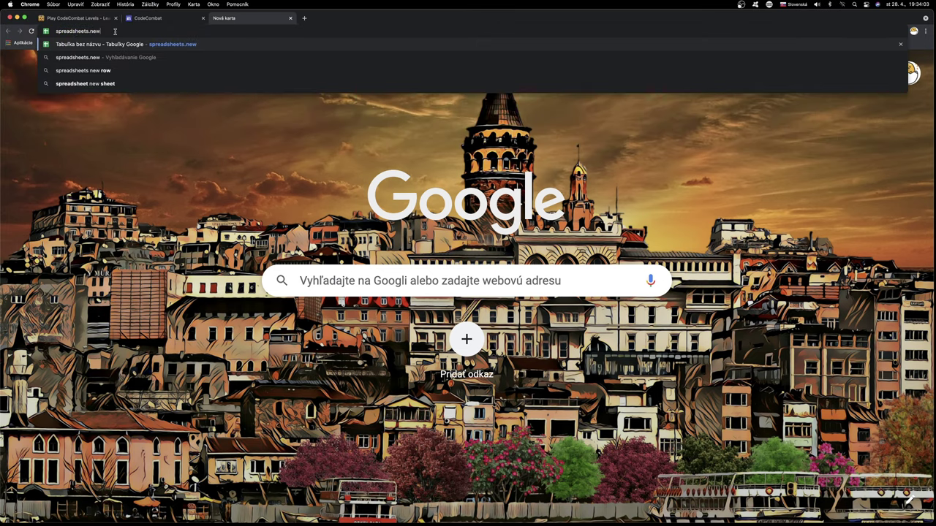
key("Return")
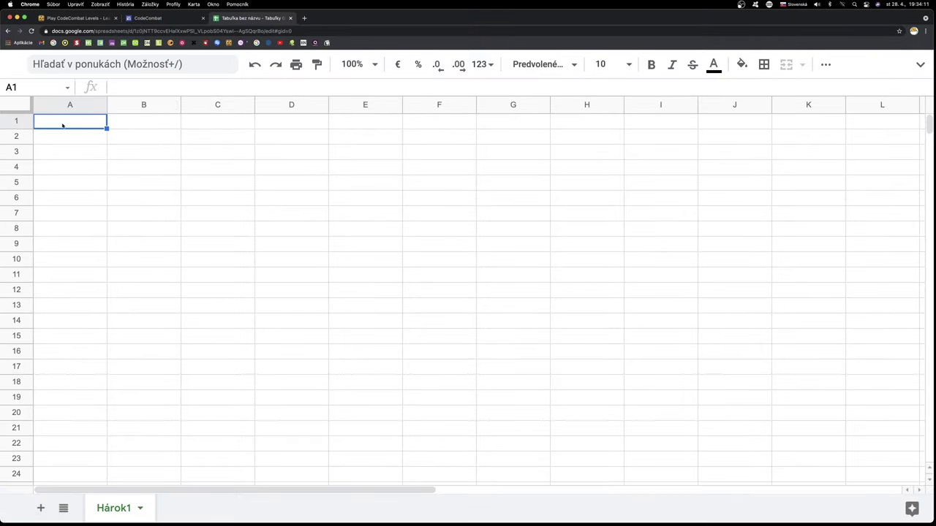
- Enter the column headers "kto" in A1 and "cena" in B1
type("kto")
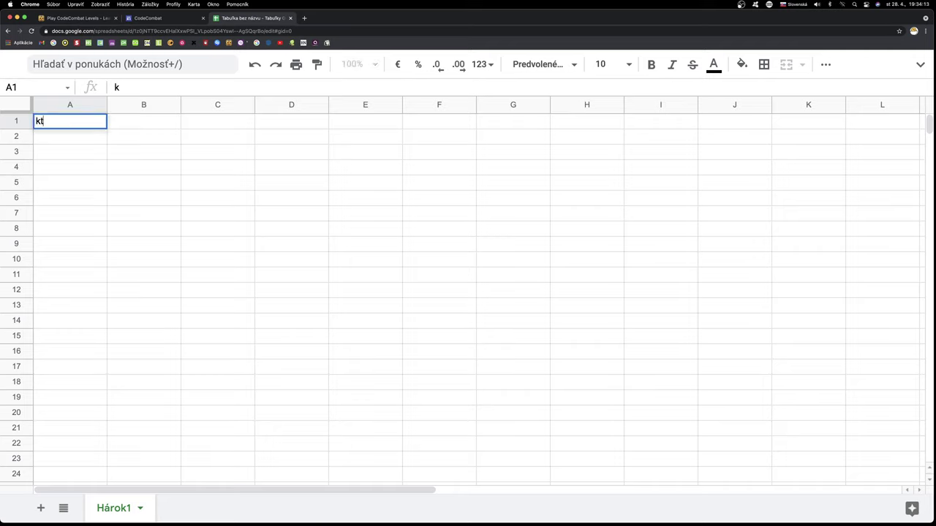
left_click(124, 128)
type("cena")
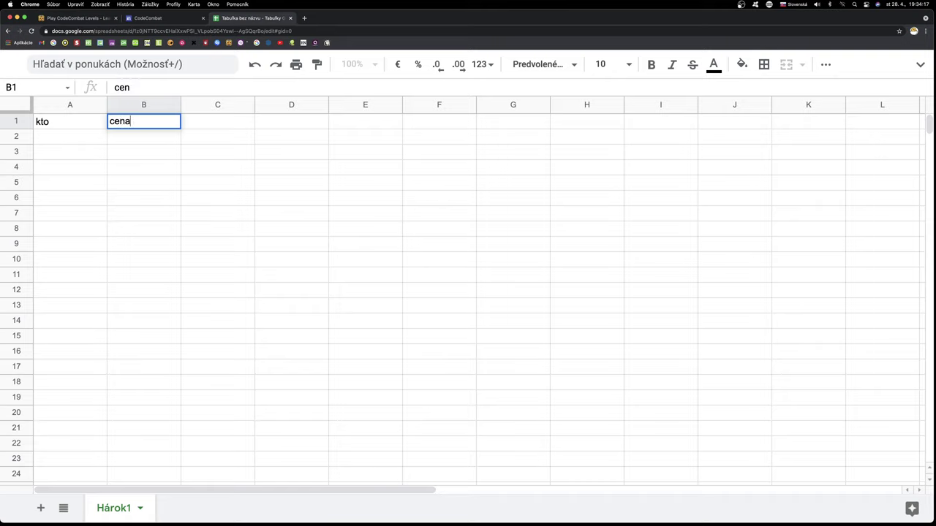
left_click(56, 123)
- Centre the header text horizontally across the whole of row 1
left_click(19, 122)
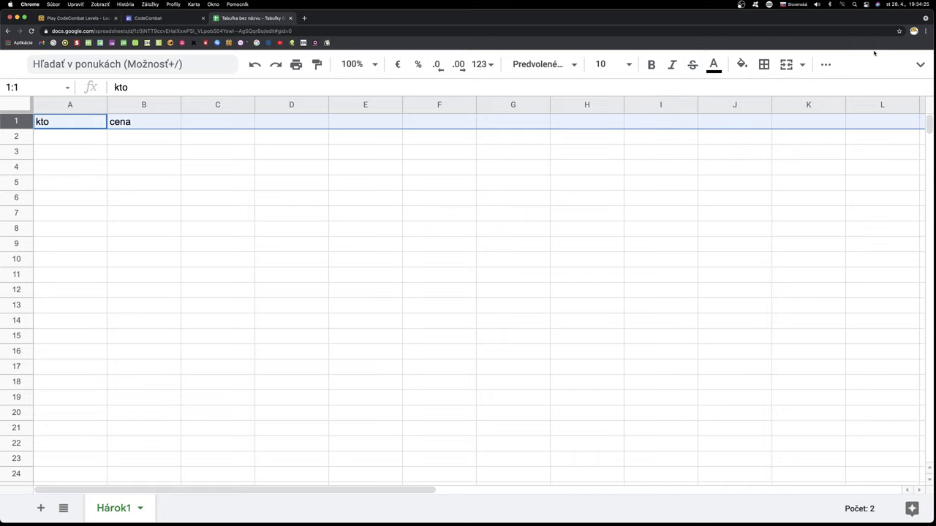
left_click(921, 65)
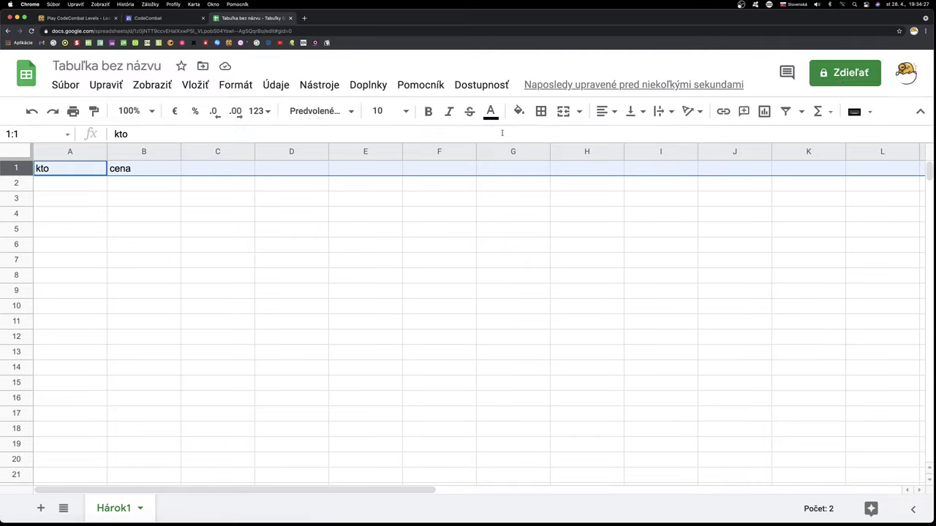
left_click(613, 113)
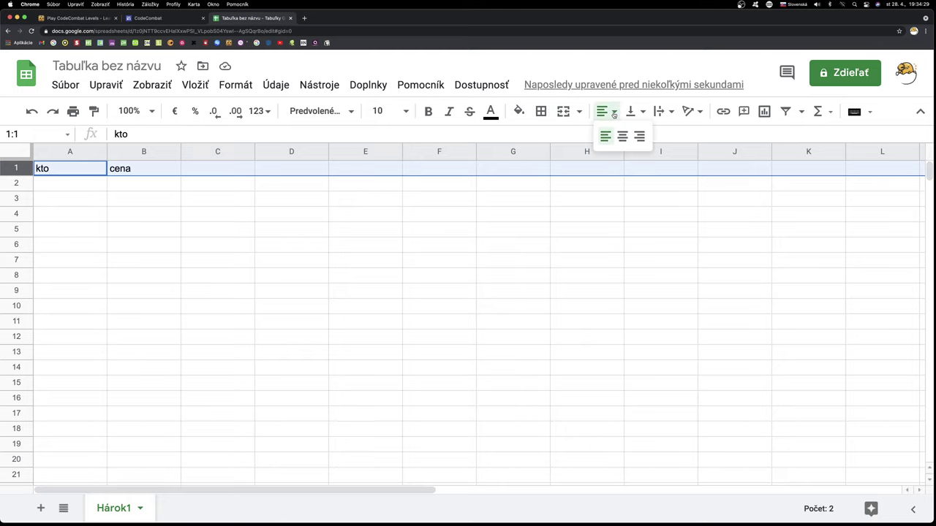
left_click(622, 136)
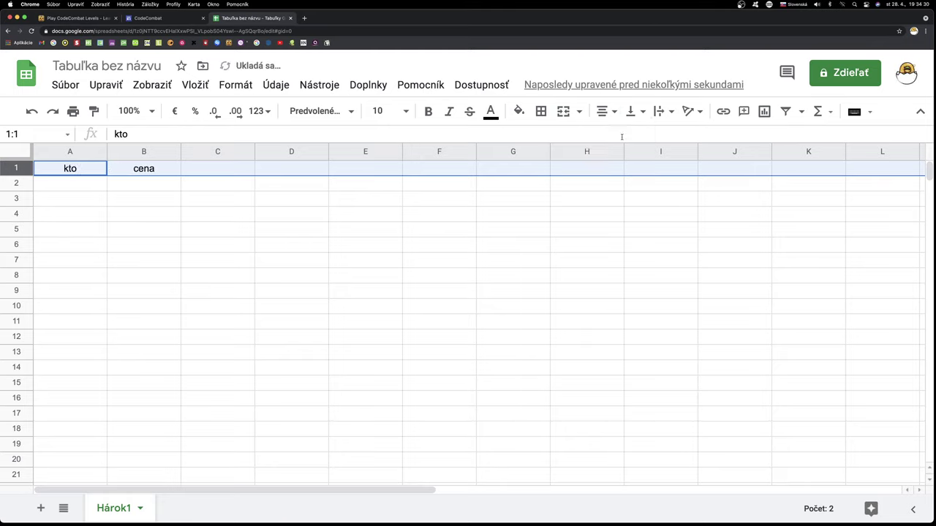
- Enter "Pugicorn" in A2 as the first item under the kto header
left_click(59, 188)
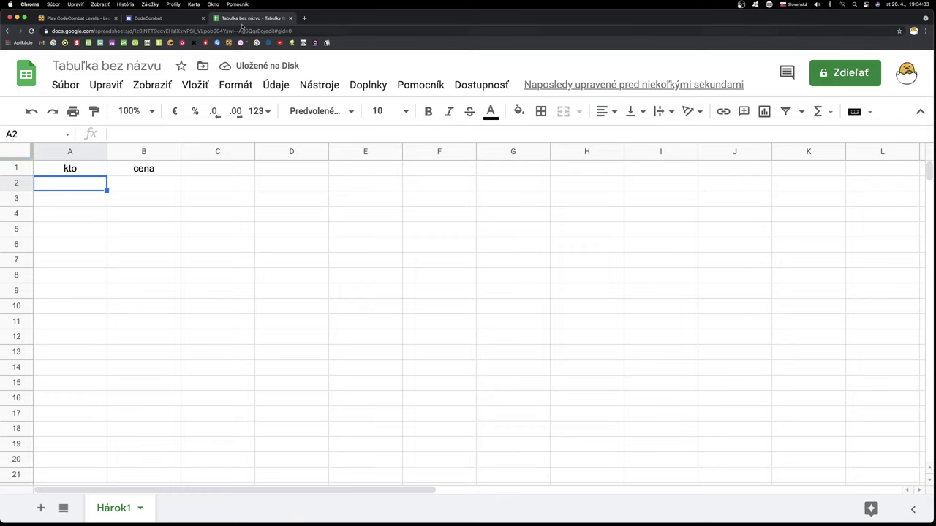
type("P")
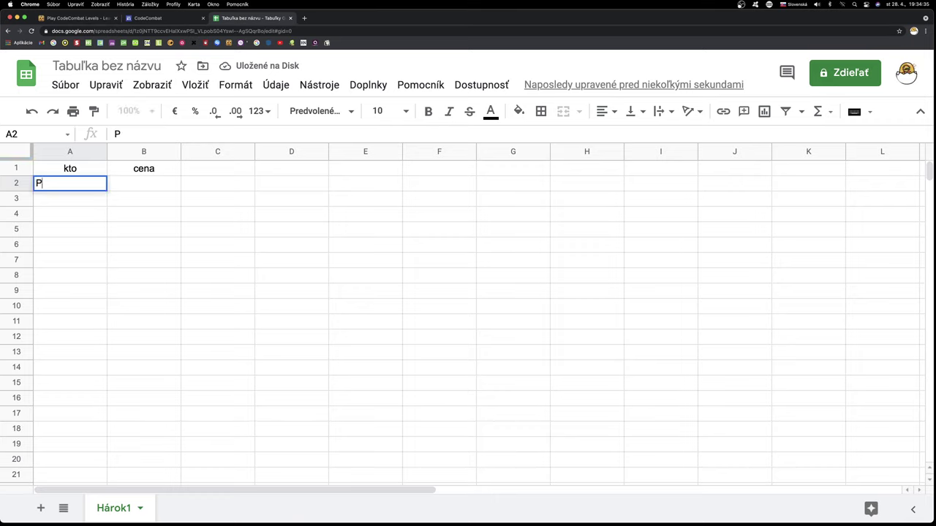
type("ugicorn")
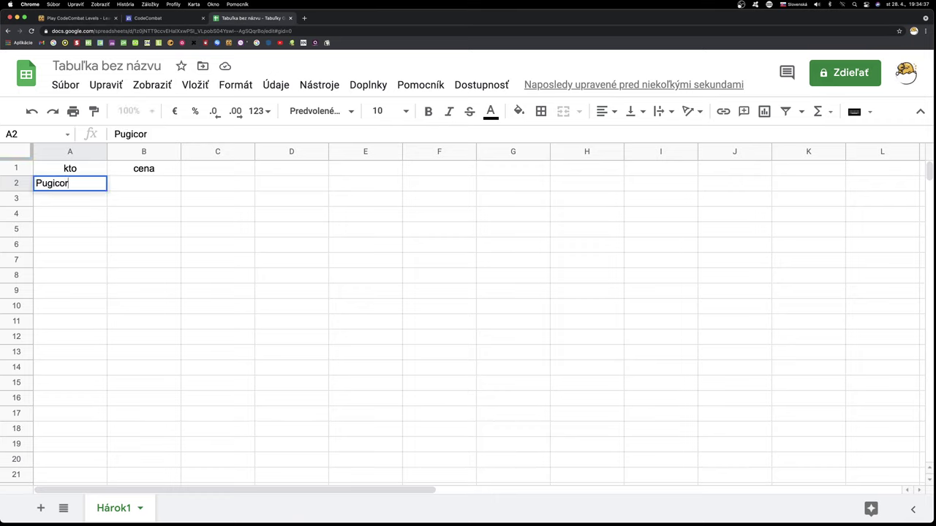
left_click(140, 191)
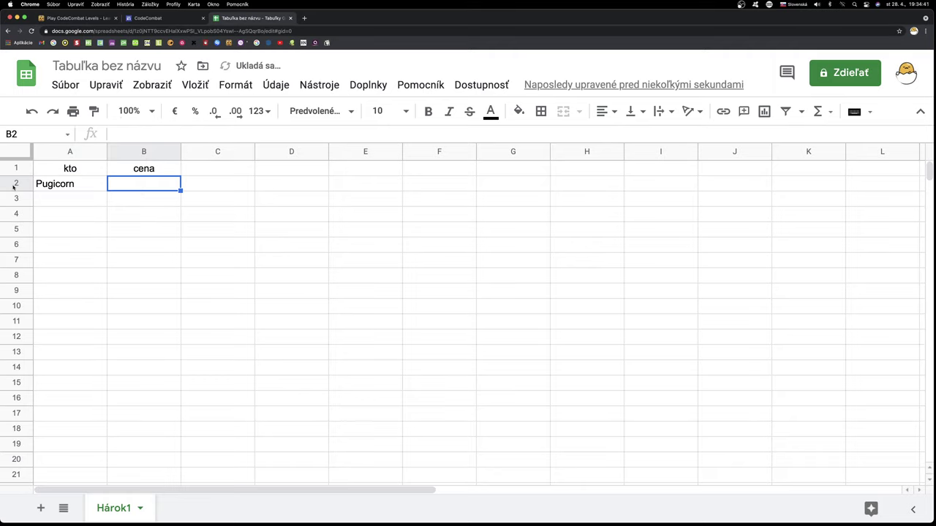
- Centre the contents of rows 2 to 4 horizontally
left_click_drag(13, 187, 9, 213)
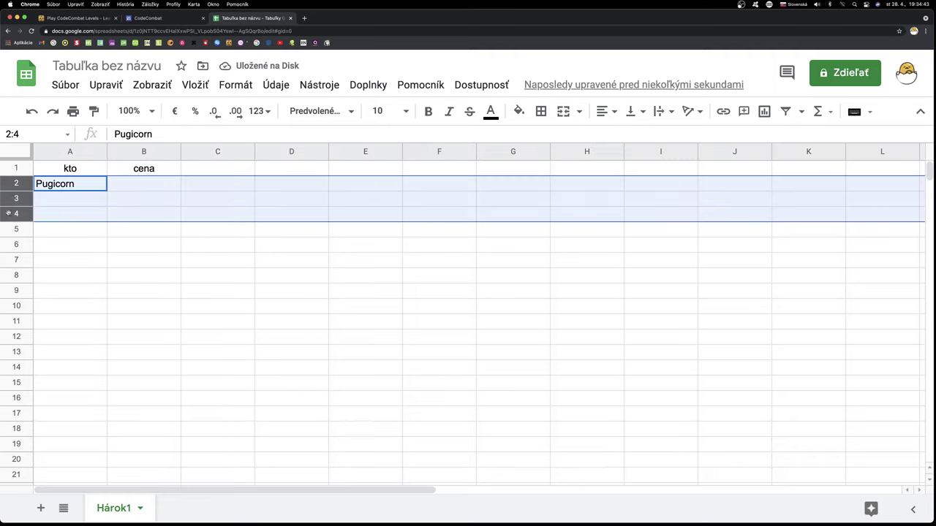
left_click(611, 113)
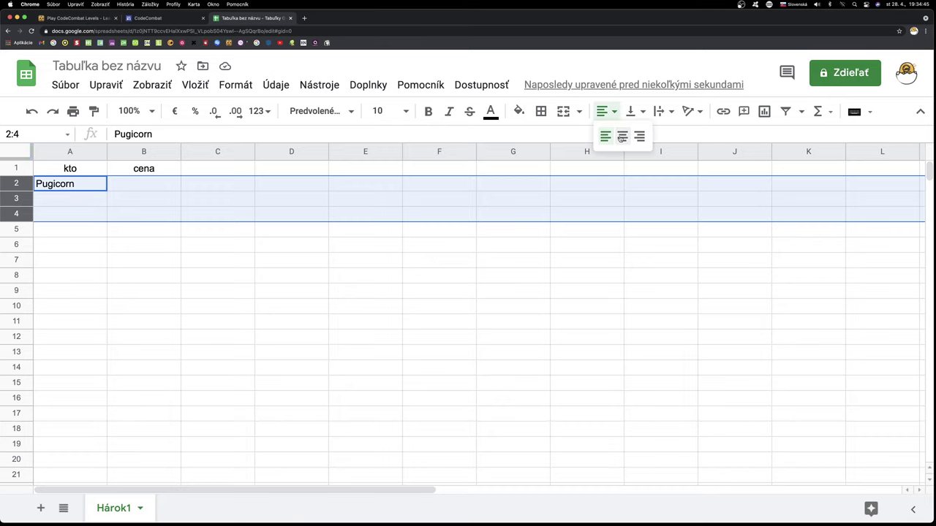
left_click(621, 138)
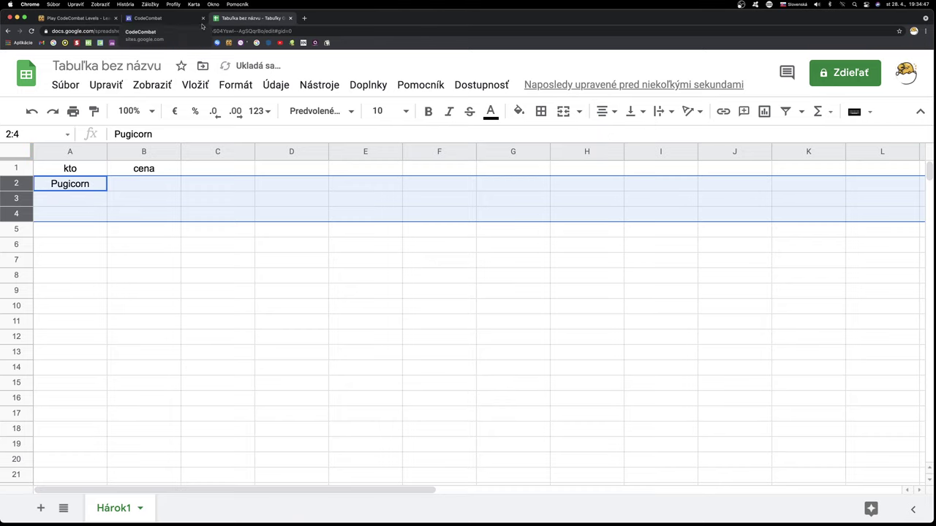
- Look up Pugicorn's price in the CodeCombat shop and enter 5700 in B2 of the spreadsheet
left_click(187, 19)
left_click(85, 20)
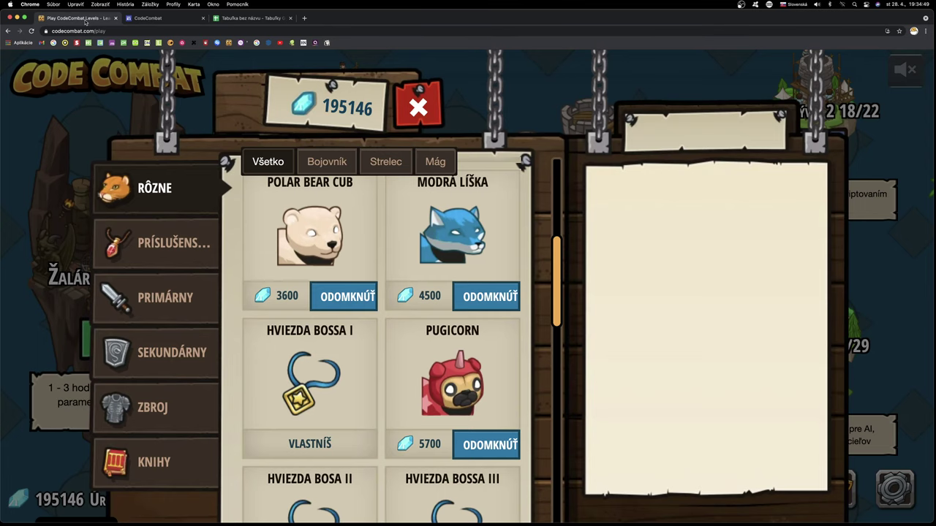
left_click(252, 18)
left_click(145, 187)
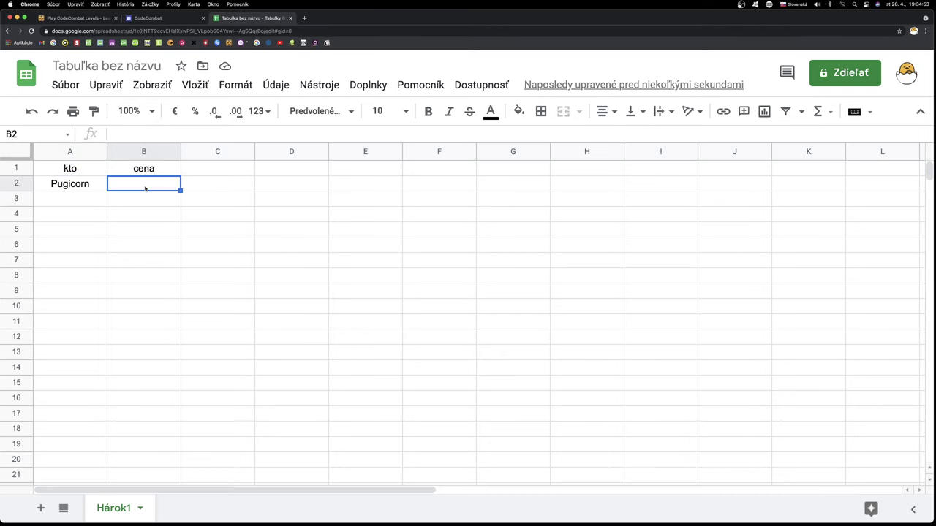
type("57")
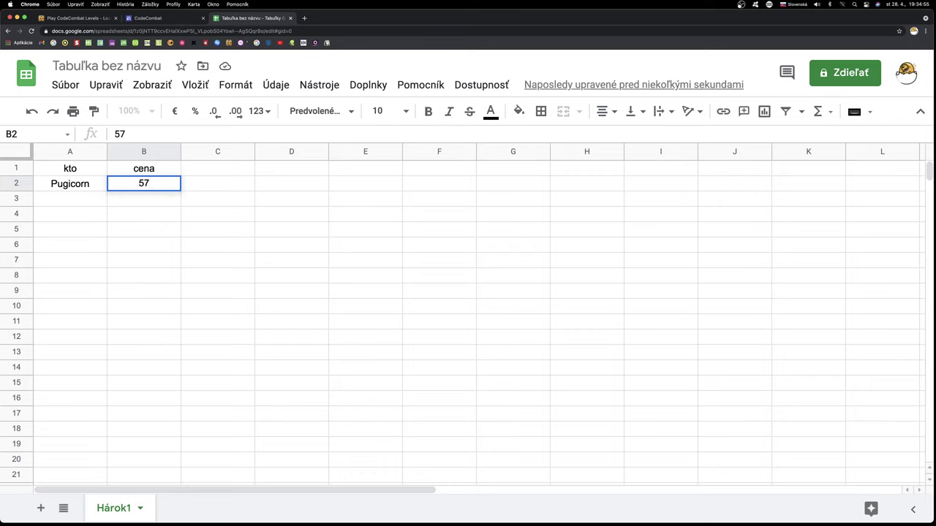
type("00")
key("Return")
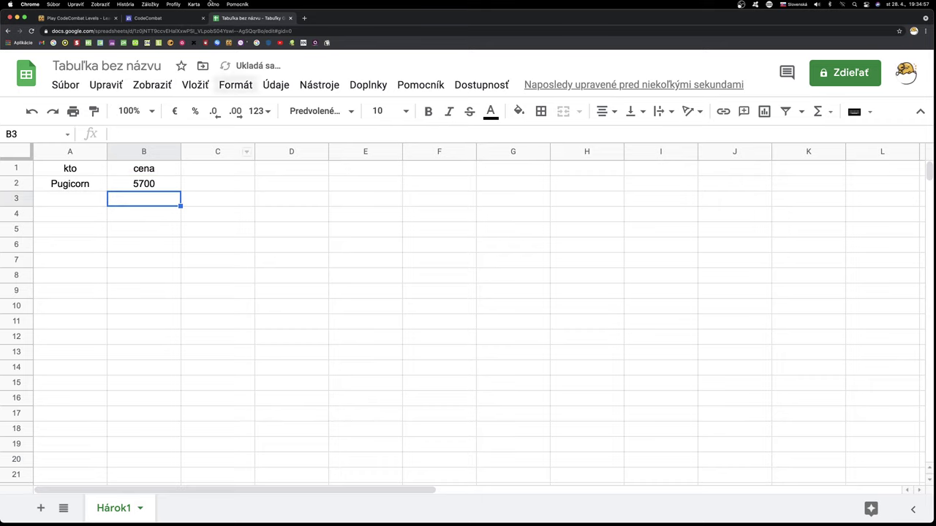
- Look up the polar bear cub's price in the CodeCombat shop and enter 3600 in B3 of the spreadsheet
left_click(147, 18)
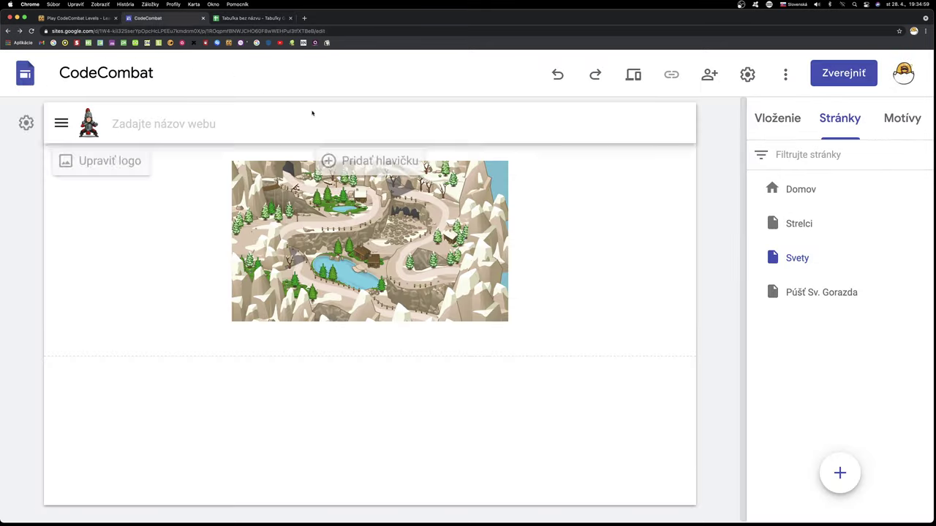
left_click(75, 19)
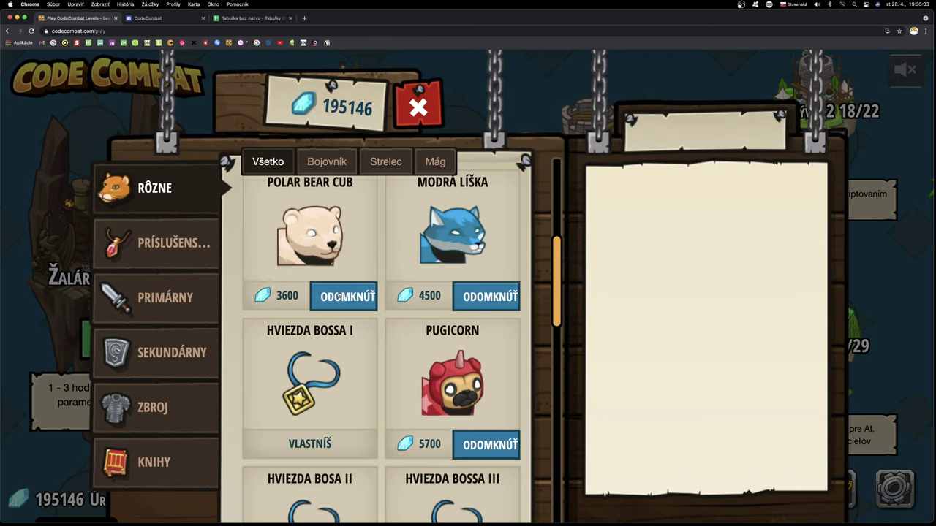
left_click(146, 18)
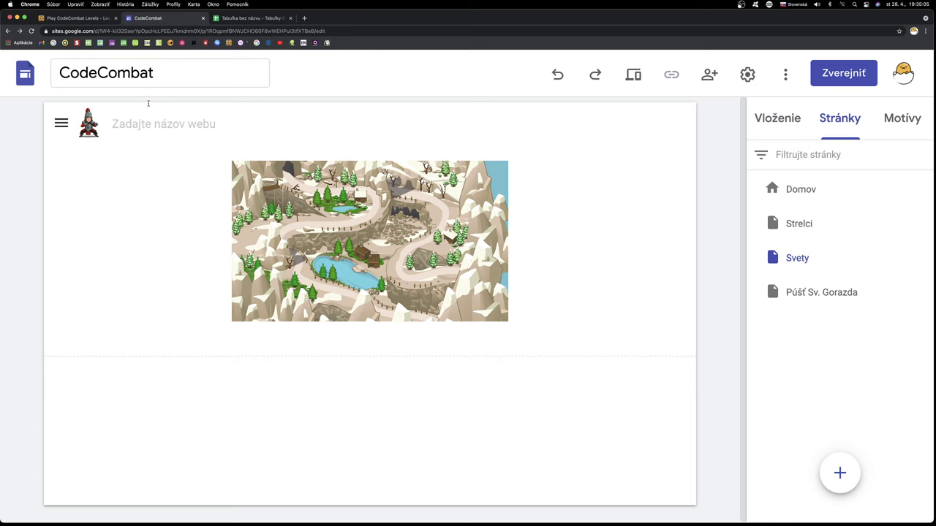
left_click(245, 18)
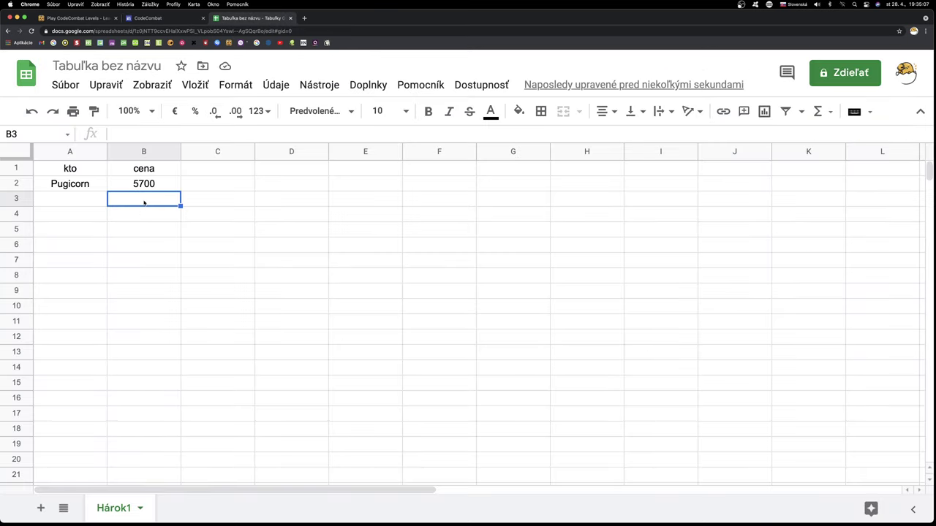
type("3600")
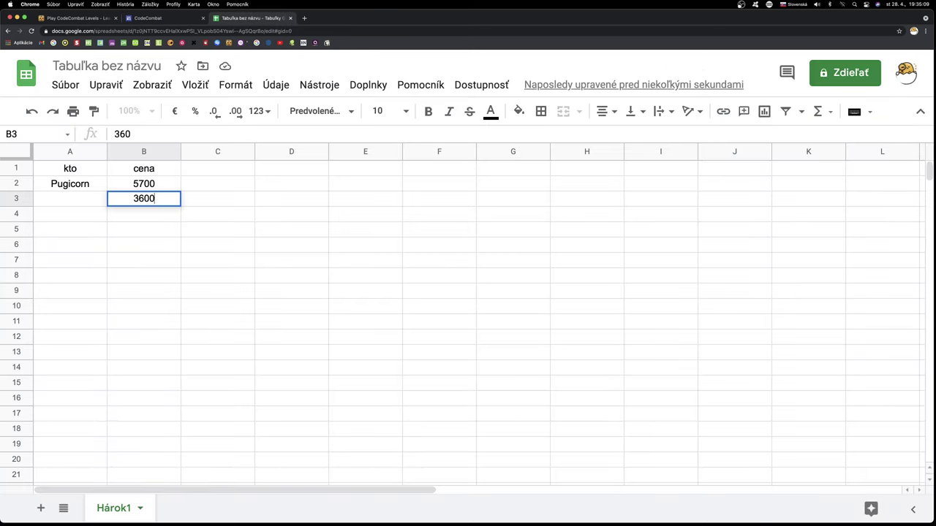
- Enter "Medvedie mláďa" in A3 and fit column A's width to its content
left_click(55, 201)
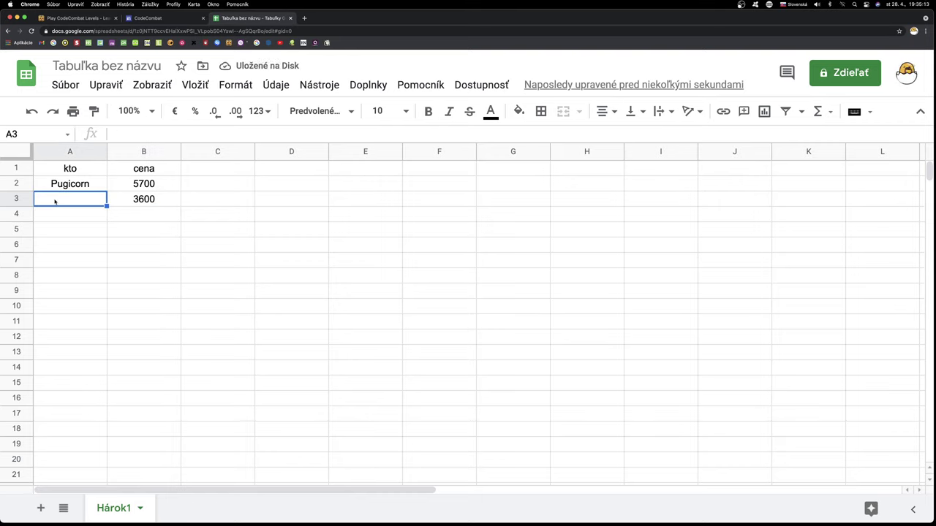
type("Medv")
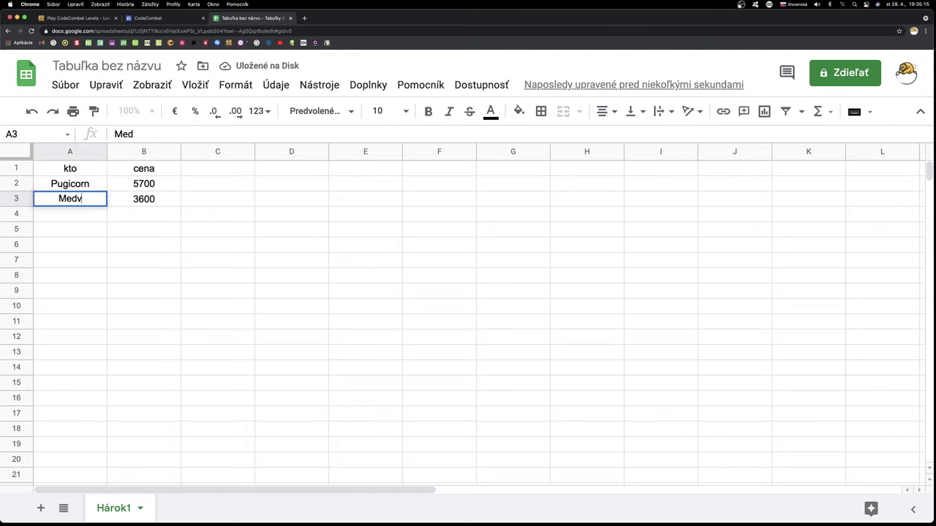
type("edie m")
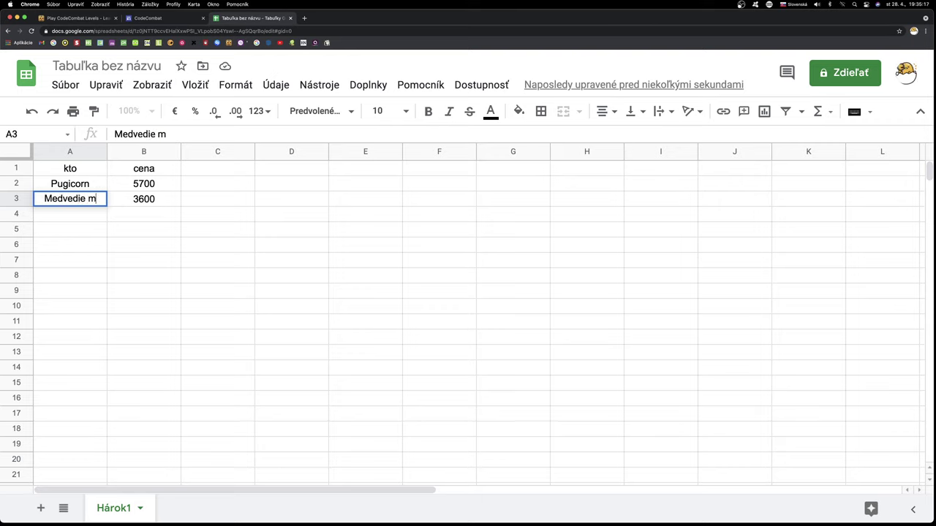
type("lá")
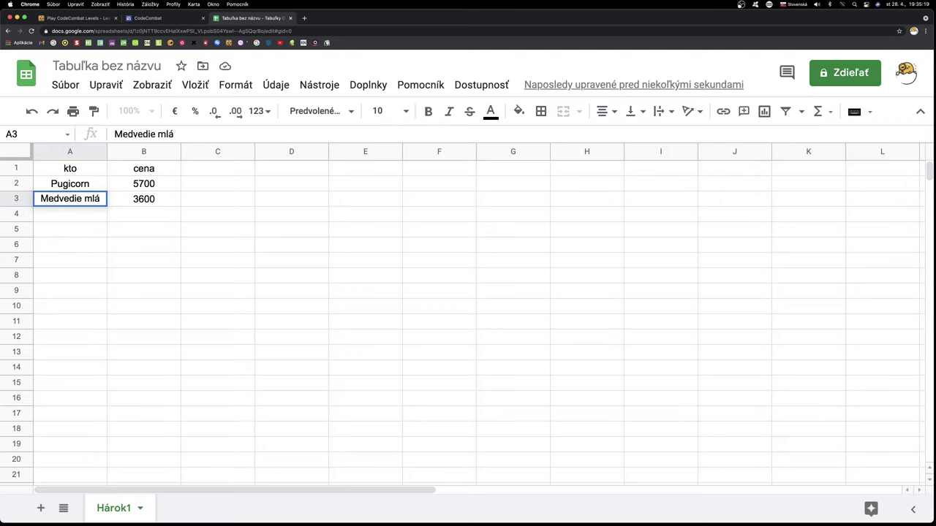
type("ďa")
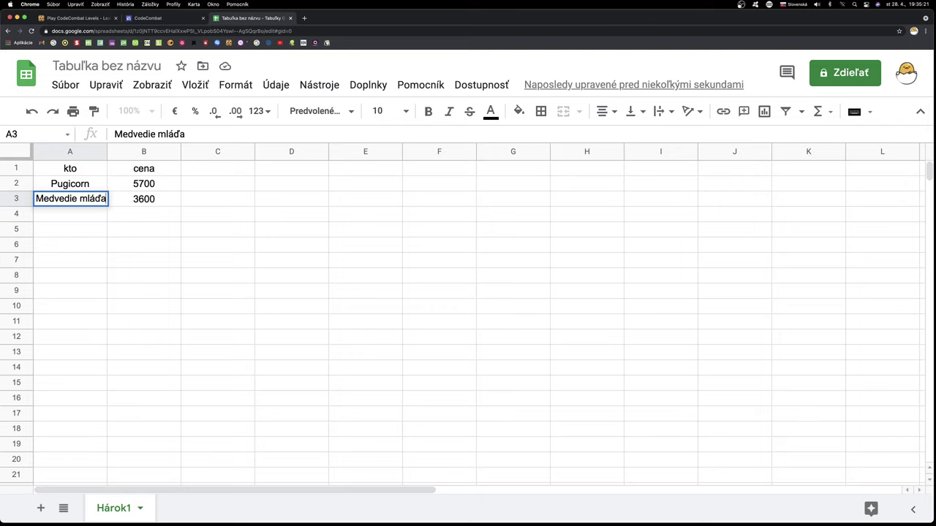
left_click(271, 188)
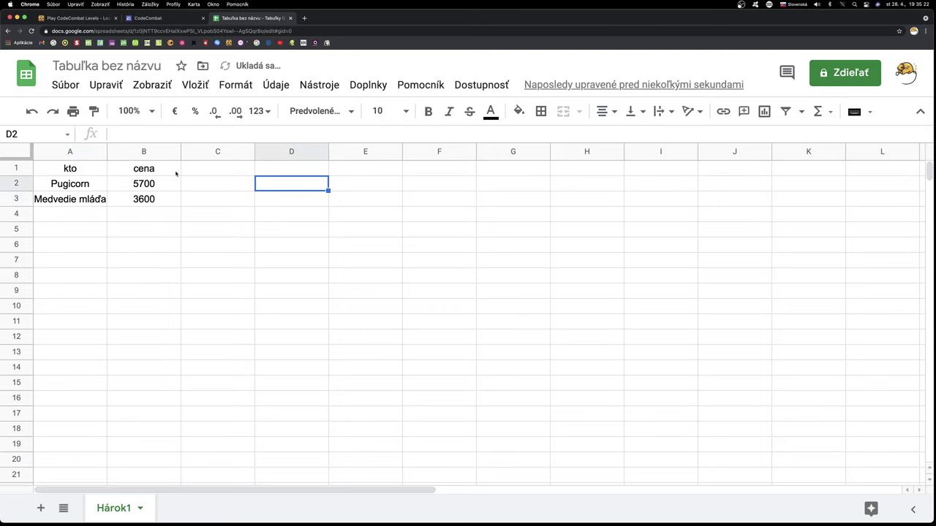
double_click(107, 151)
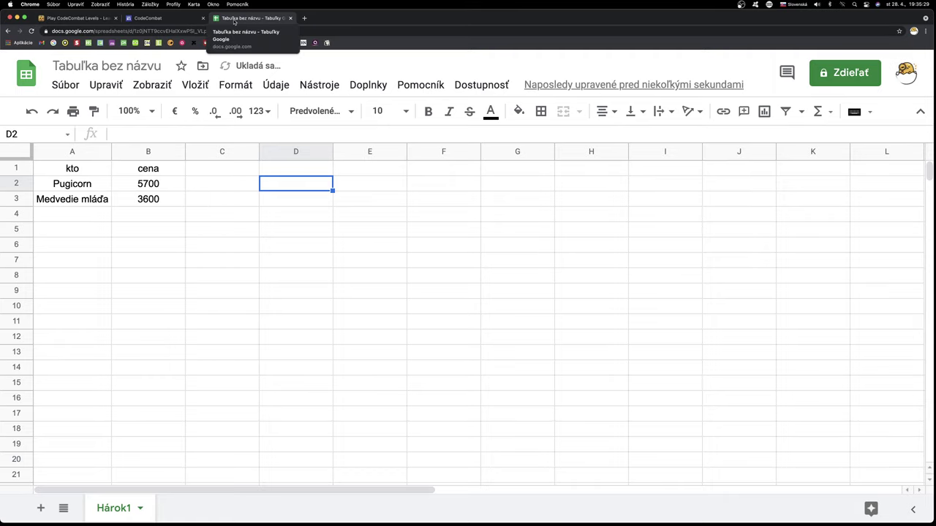
- Look up the blue fox's price in the CodeCombat shop and enter 4500 in B4 of the spreadsheet
left_click(81, 18)
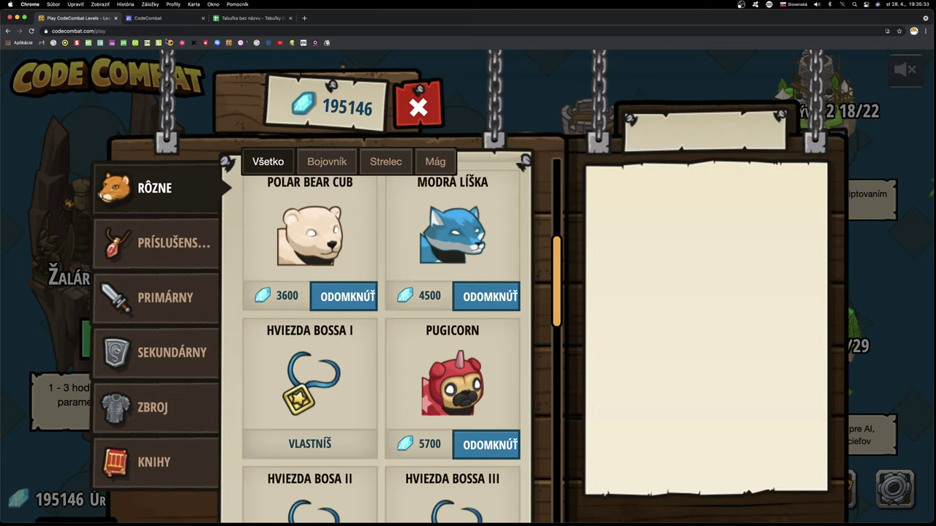
left_click(234, 19)
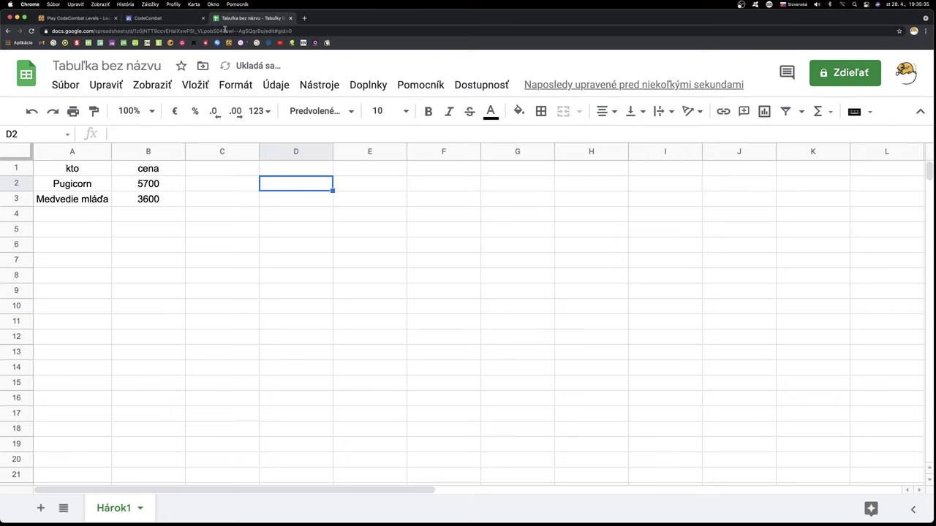
left_click(145, 218)
type("4")
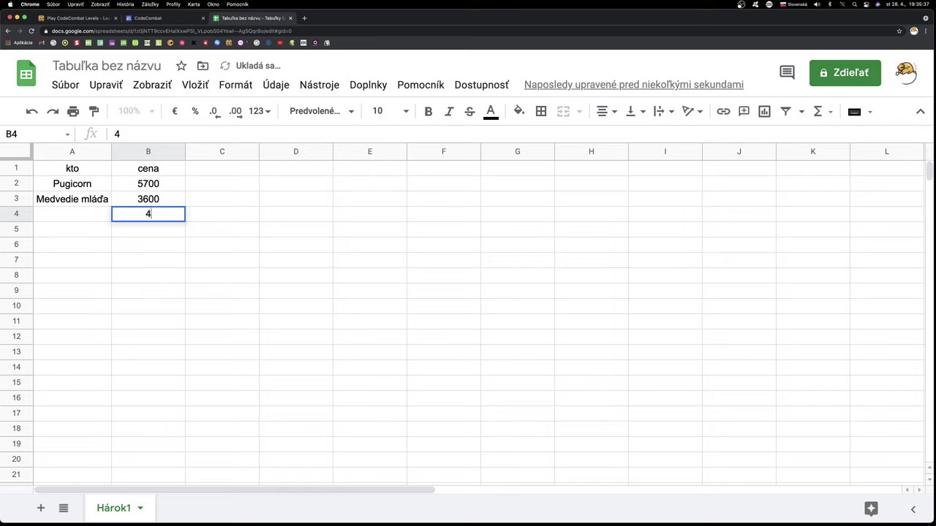
type("500")
- Enter "Modrá líška" in A4 as the name for the 4500 price
left_click(63, 218)
type("Mo")
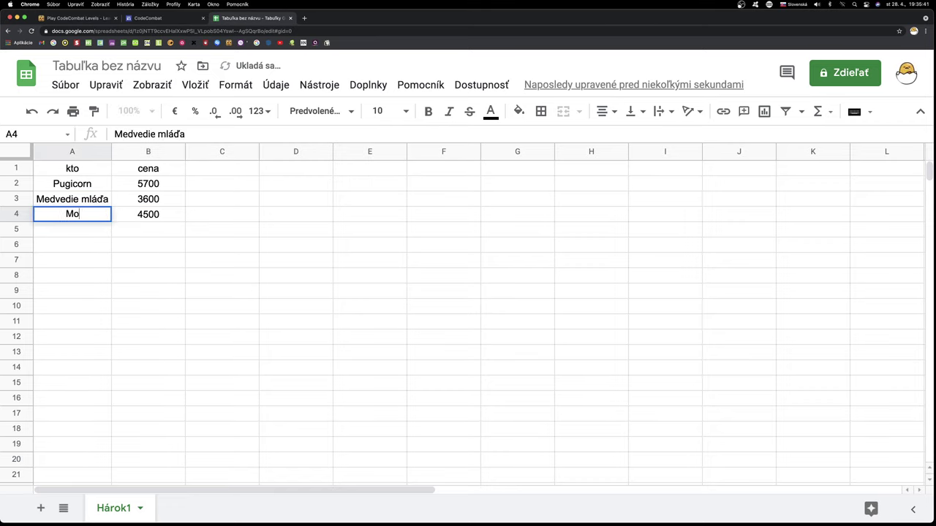
type("drá l")
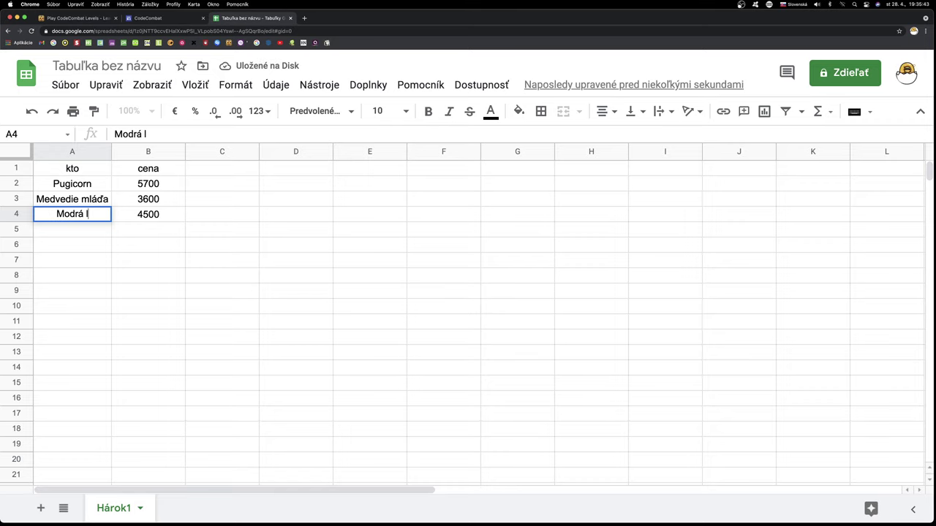
type("íška")
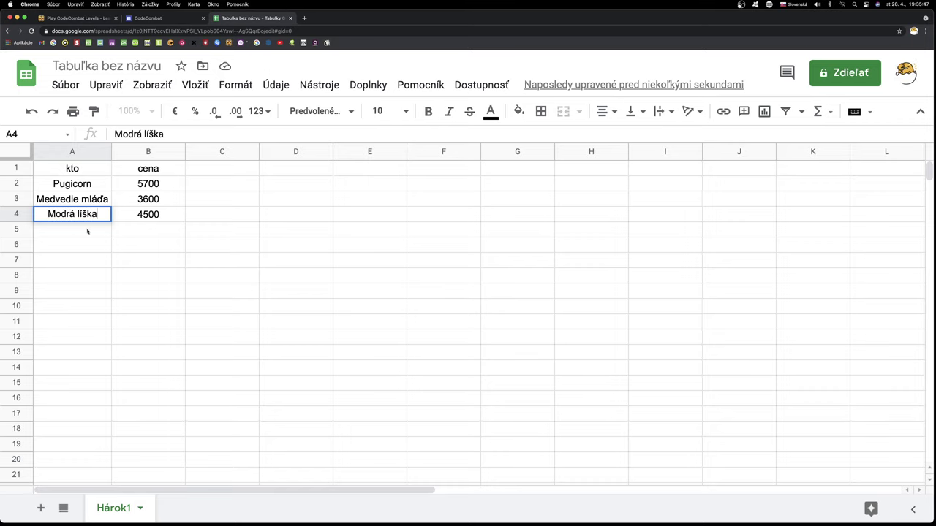
left_click(222, 233)
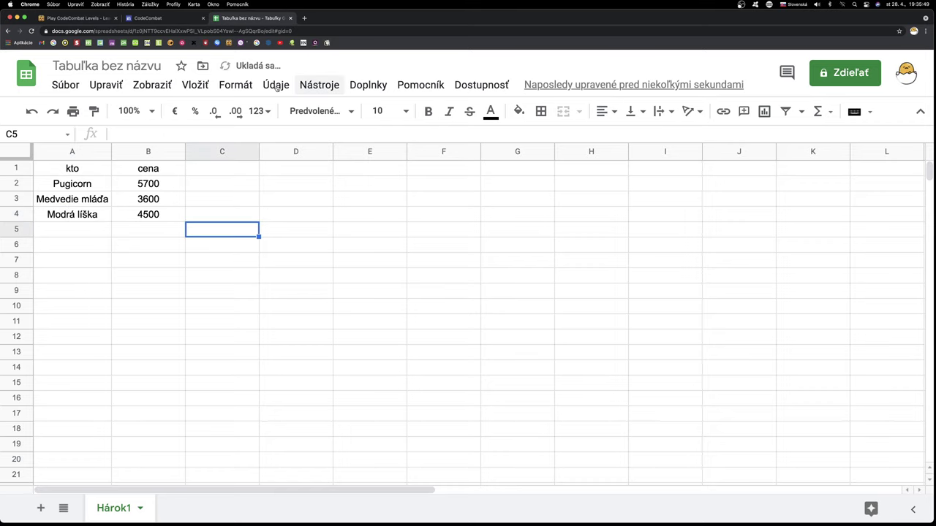
left_click(199, 87)
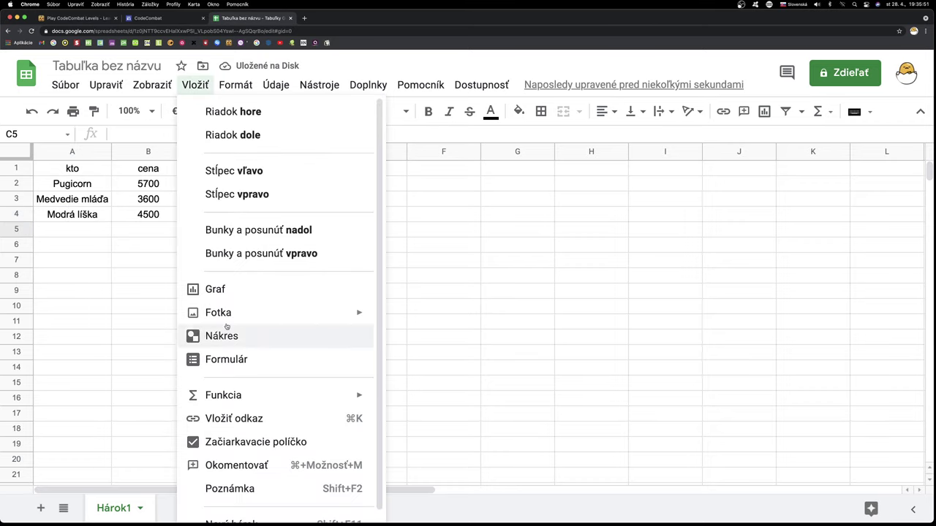
left_click(226, 295)
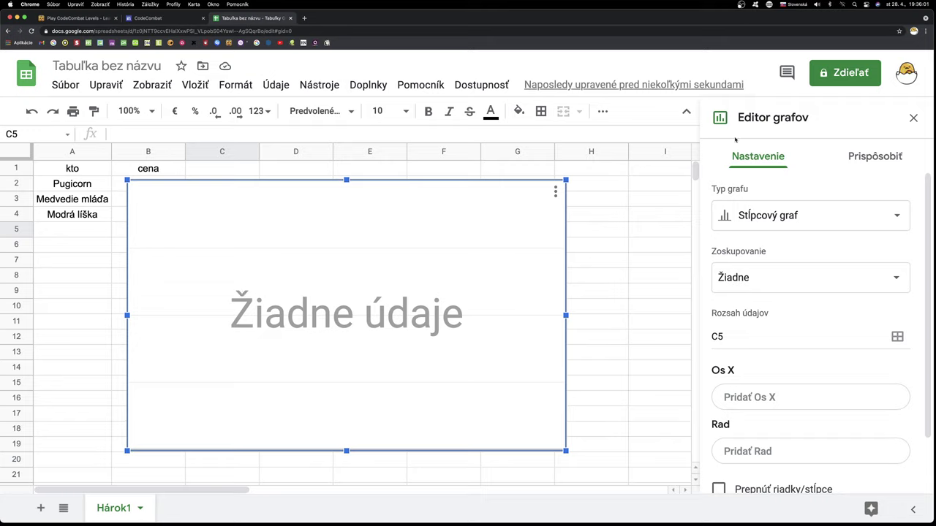
key("Escape")
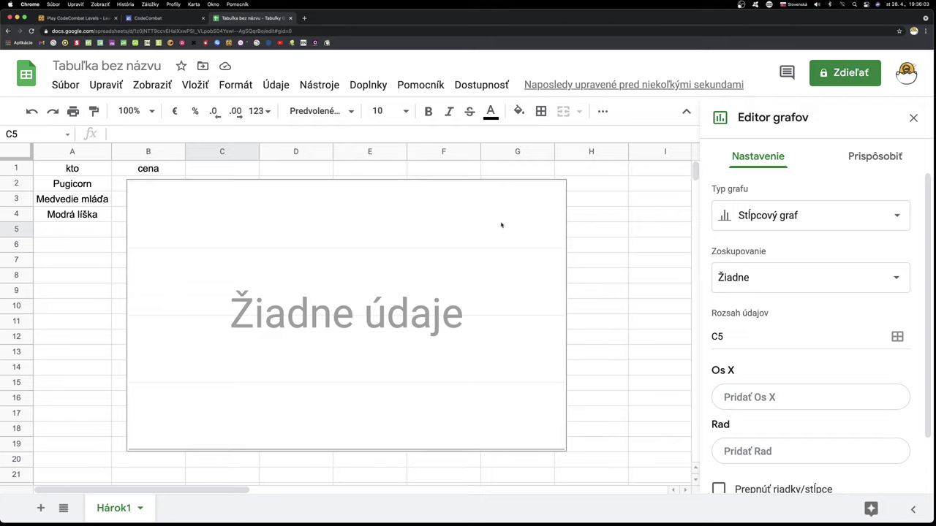
left_click(598, 249)
left_click(473, 257)
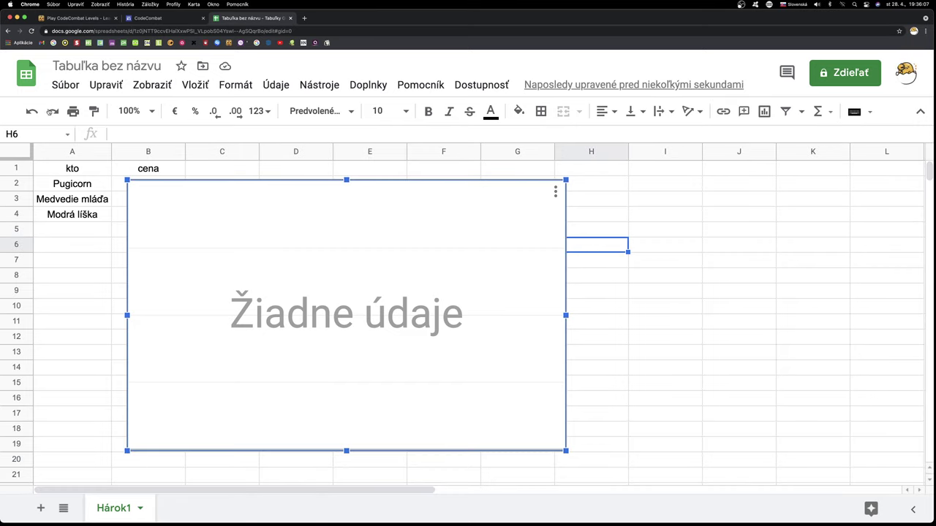
left_click(32, 113)
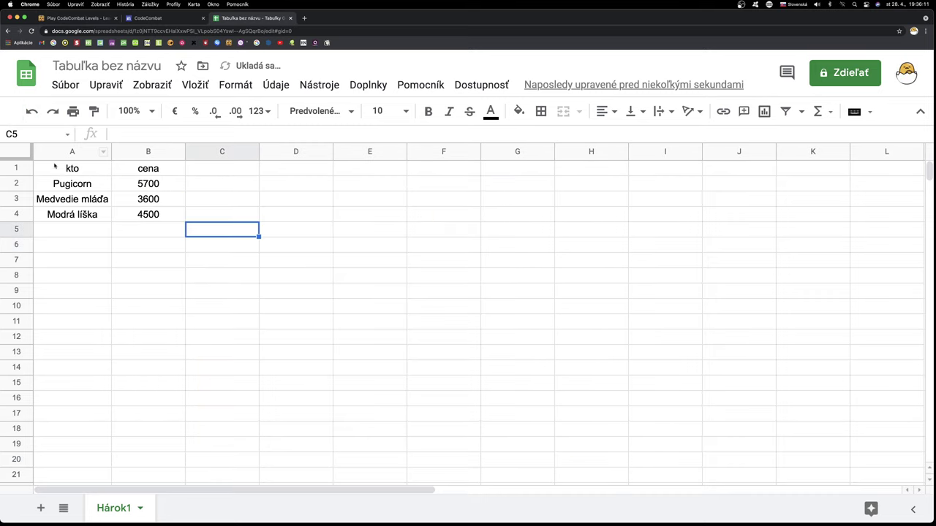
- Insert a column chart from the pet and price table in A1:B4
left_click_drag(55, 166, 168, 215)
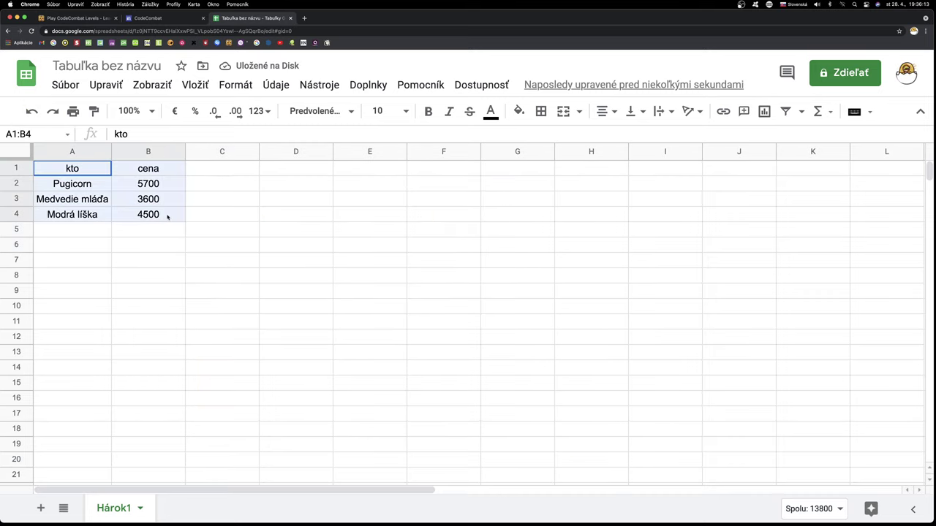
left_click(196, 84)
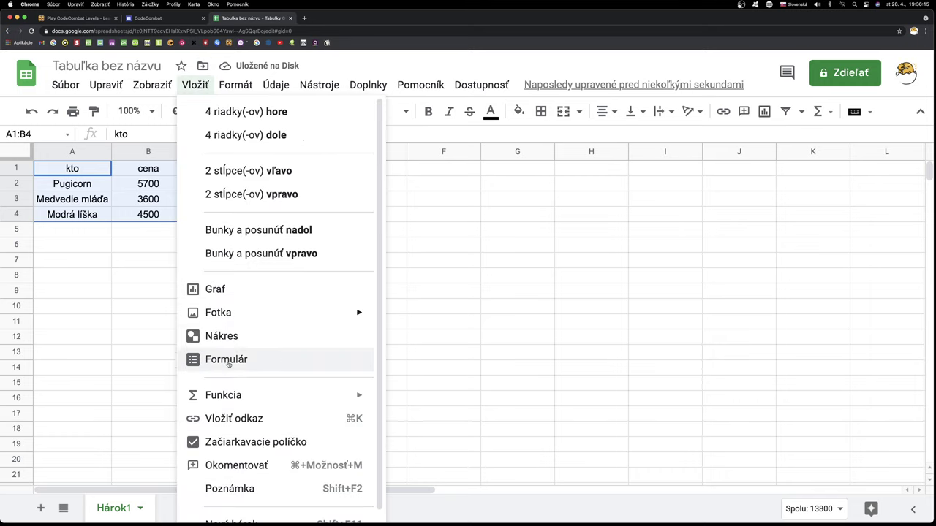
left_click(216, 289)
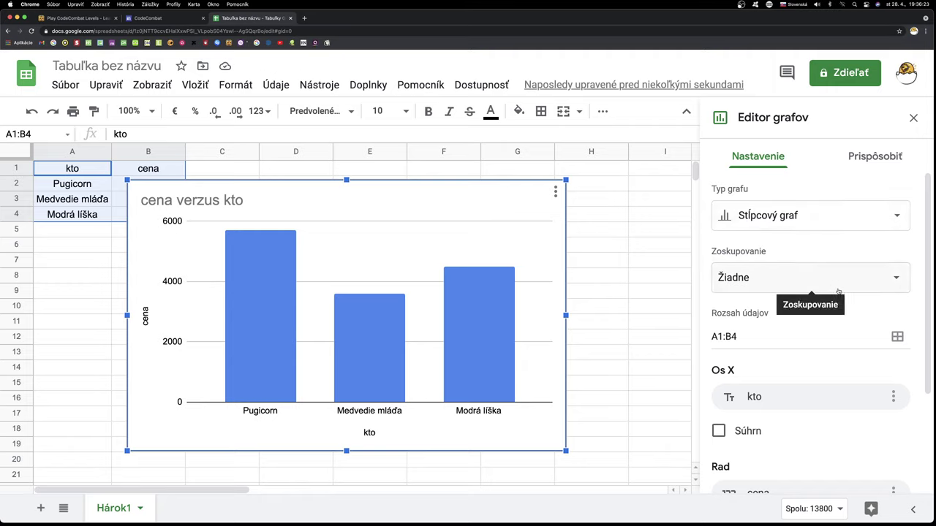
scroll(807, 359, "down", 4)
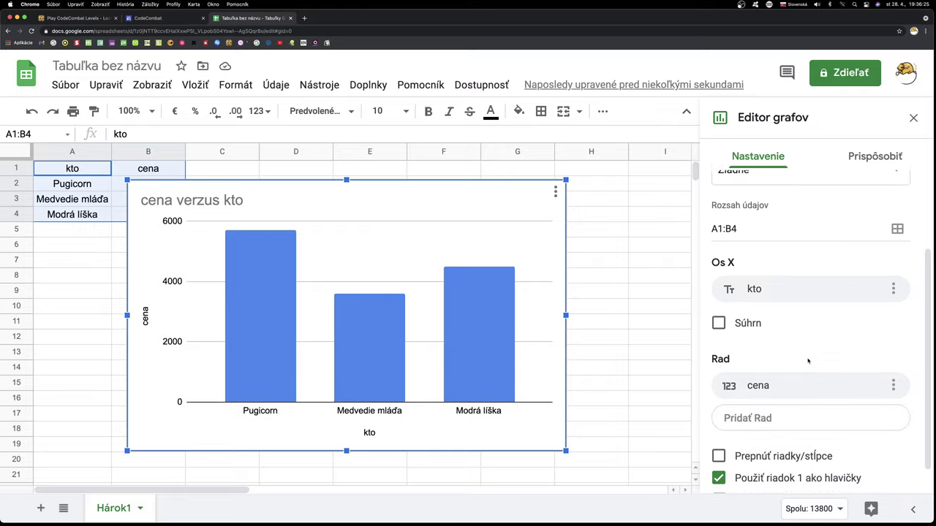
scroll(807, 359, "up", 4)
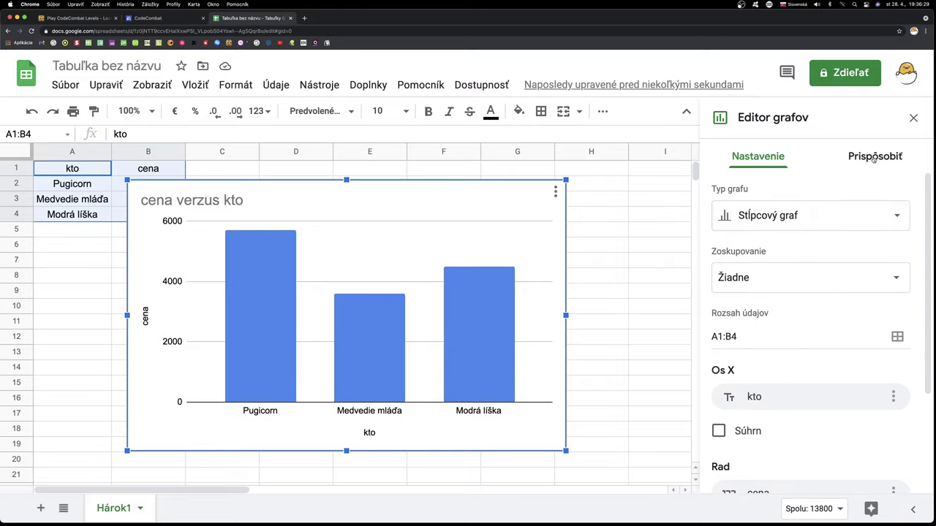
- Give the chart a light green background and turn on its 3D style
left_click(873, 161)
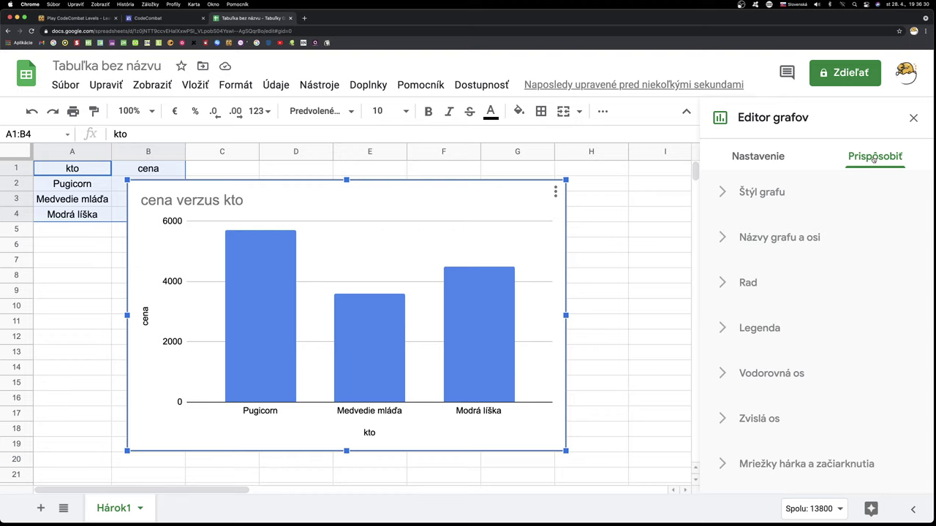
left_click(725, 196)
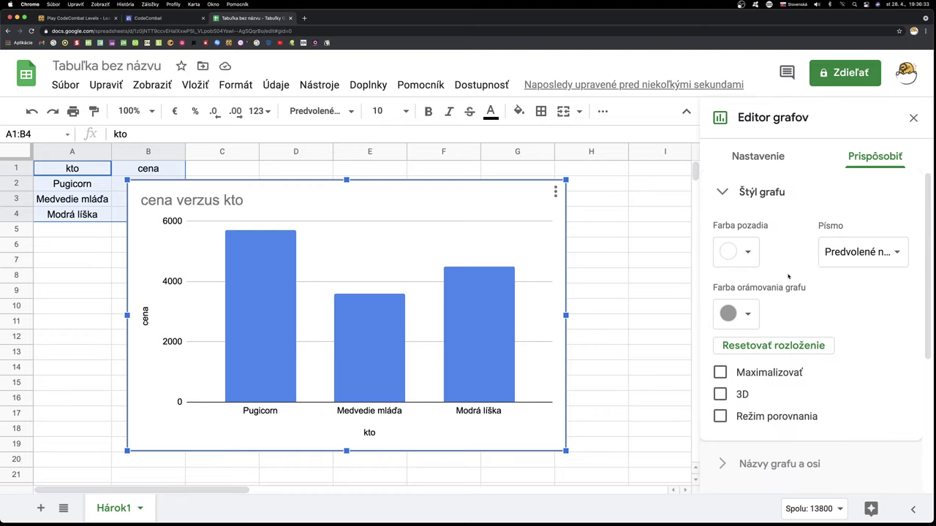
left_click(748, 254)
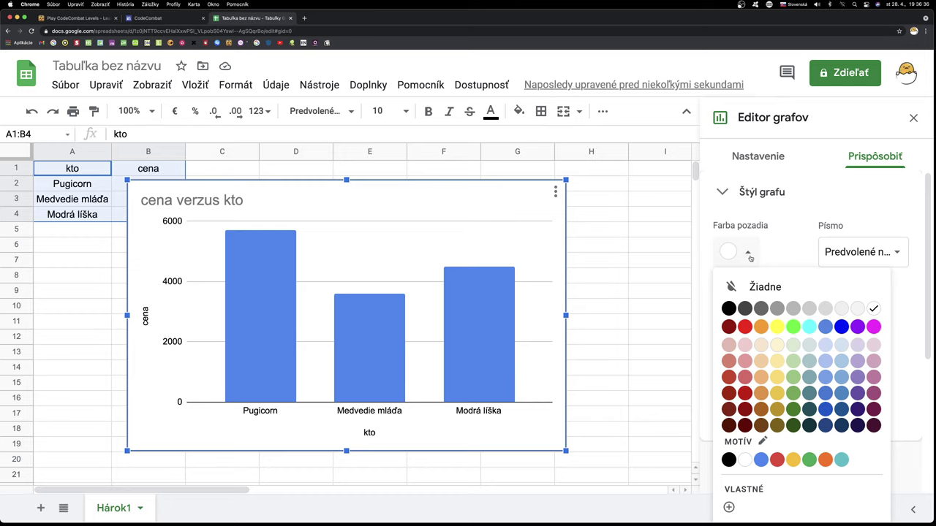
left_click(793, 345)
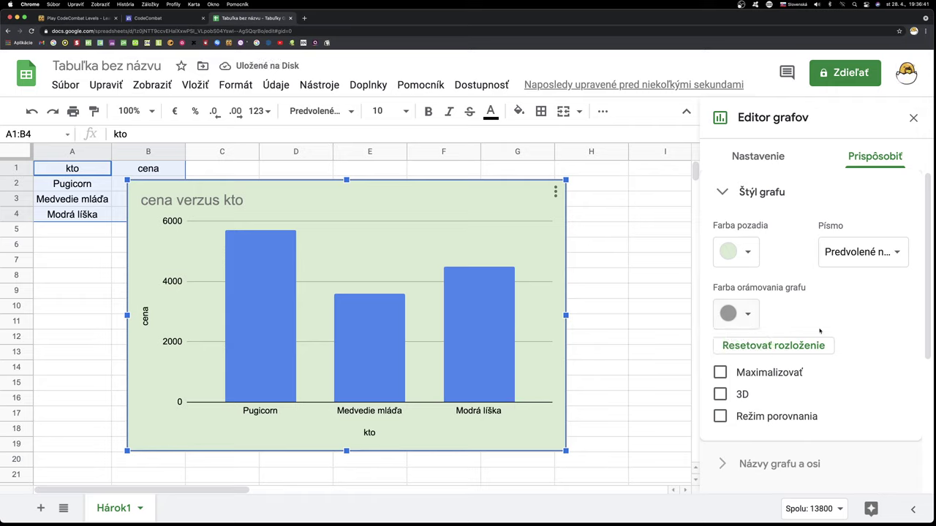
left_click(723, 396)
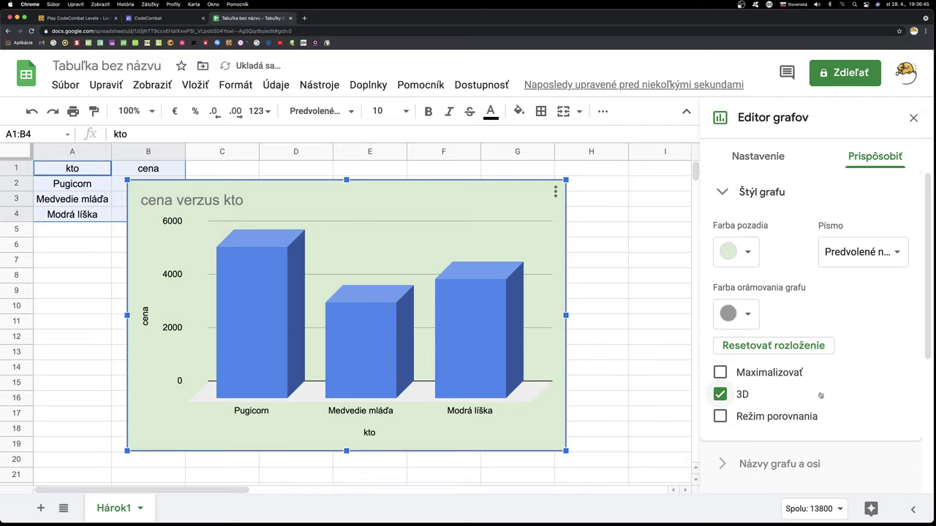
scroll(819, 395, "down", 2)
scroll(820, 394, "up", 2)
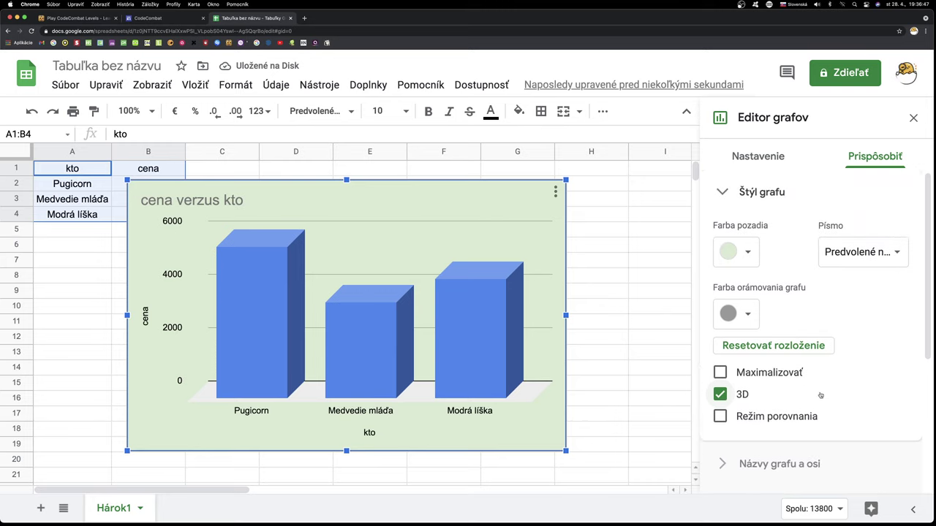
scroll(821, 396, "down", 3)
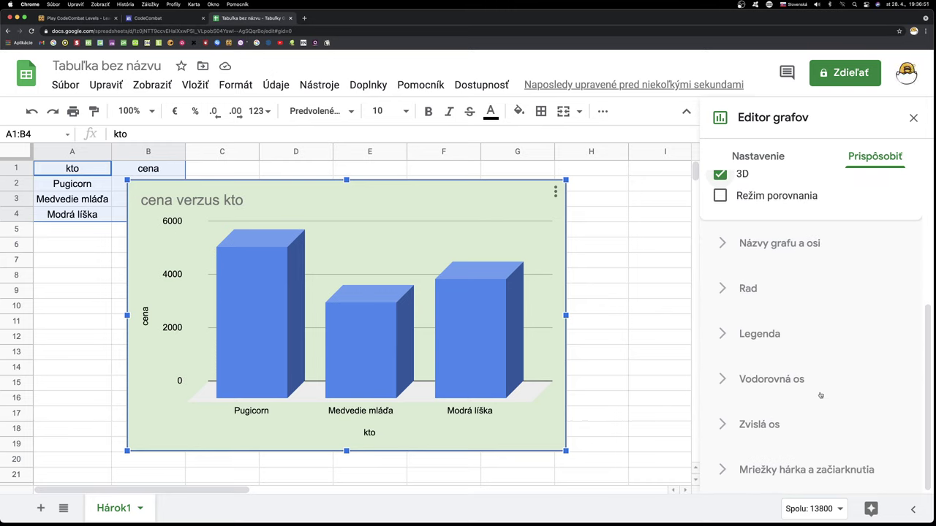
scroll(804, 278, "up", 2)
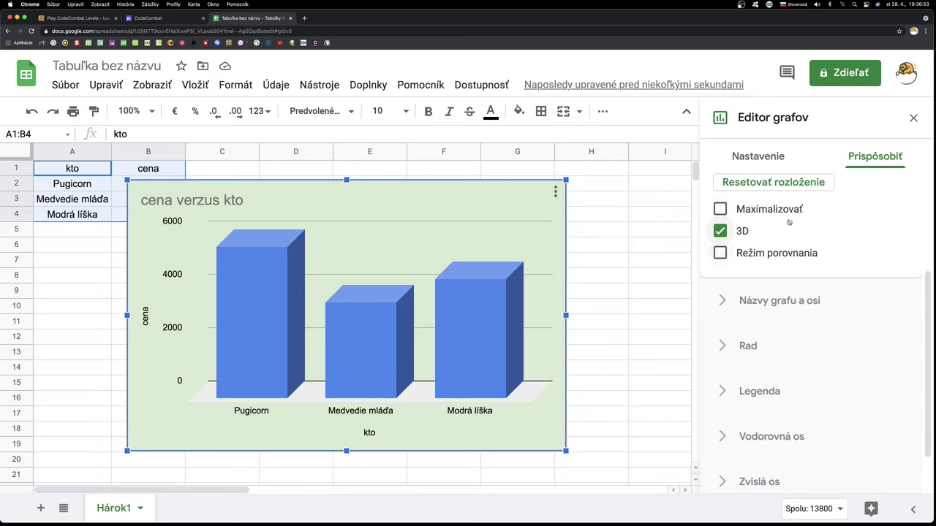
- Change the chart type from column to the suggested pie chart
left_click(769, 160)
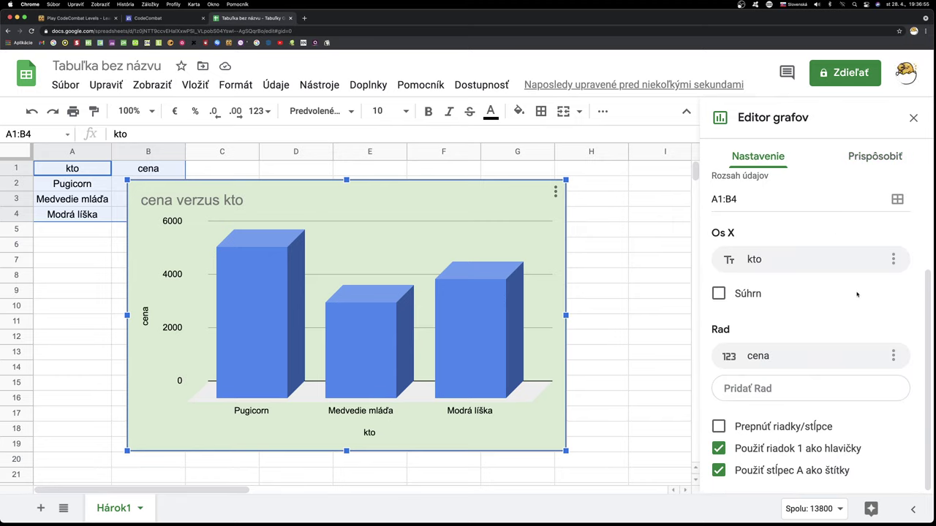
scroll(854, 294, "up", 4)
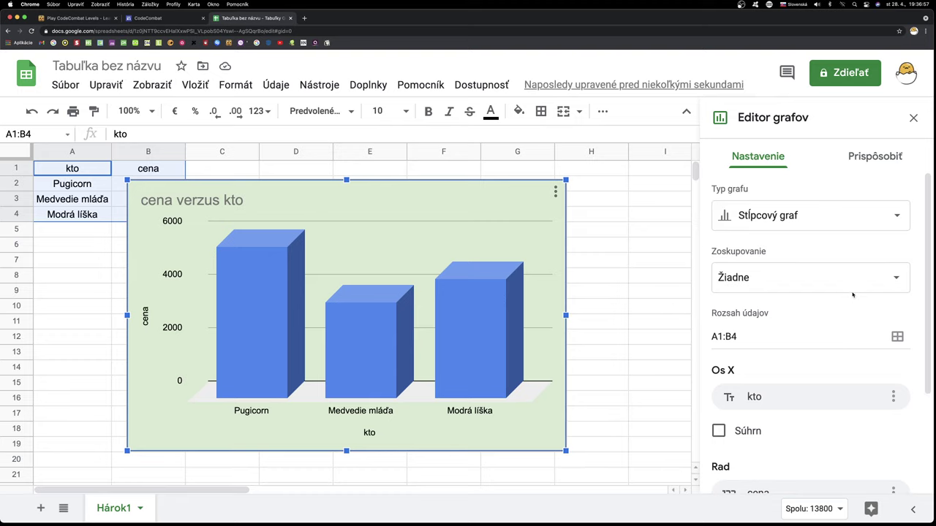
left_click(898, 218)
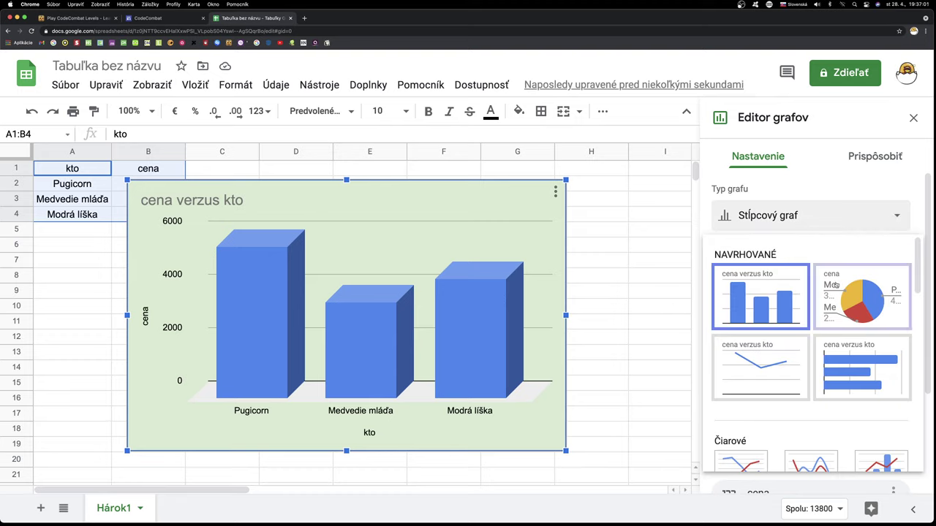
left_click(851, 303)
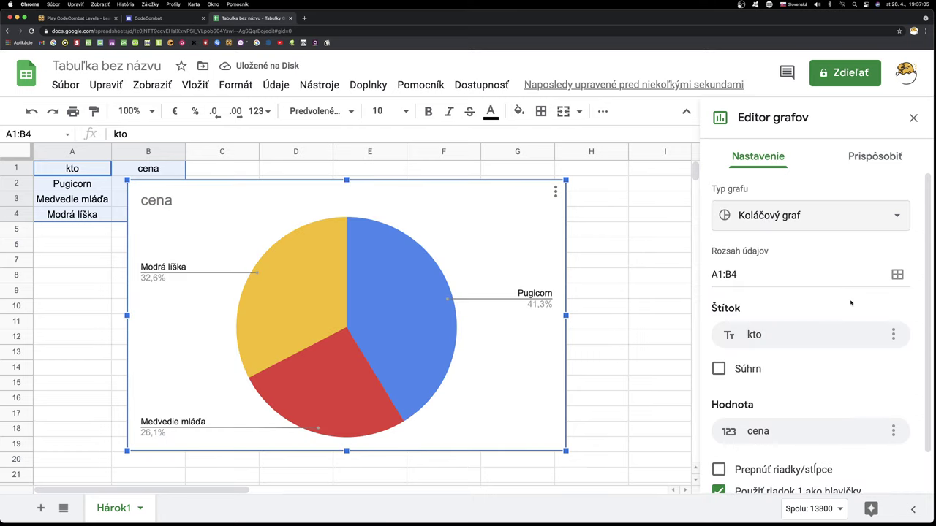
scroll(850, 303, "down", 1)
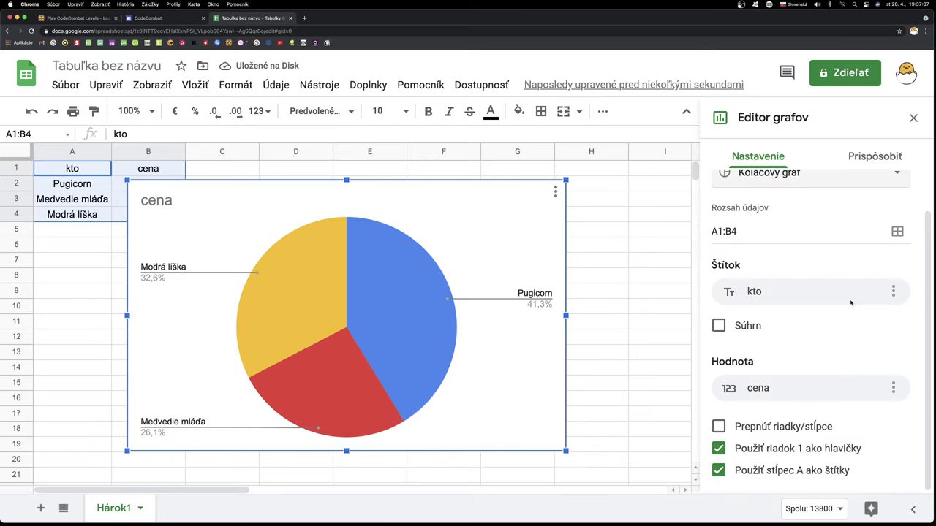
scroll(851, 302, "up", 1)
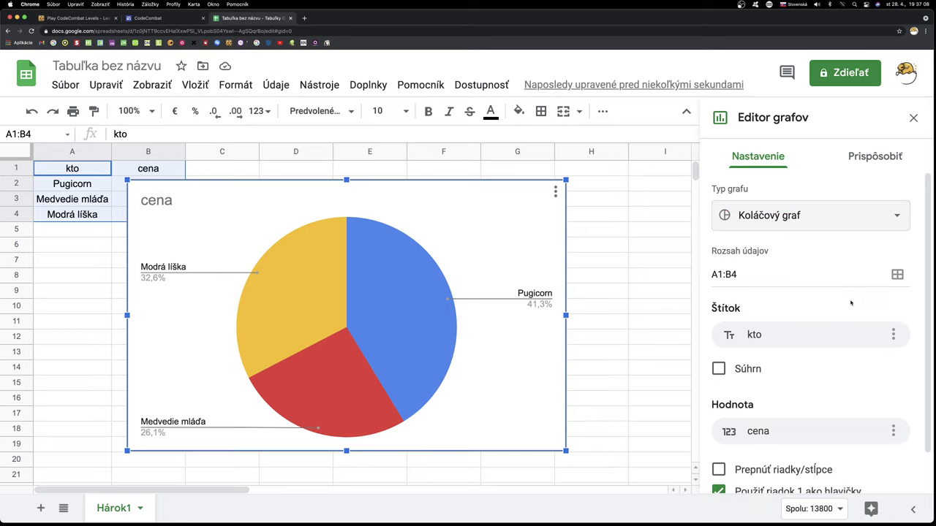
- Try the line chart type for the price data and switch the chart to a horizontal bar chart
left_click(896, 212)
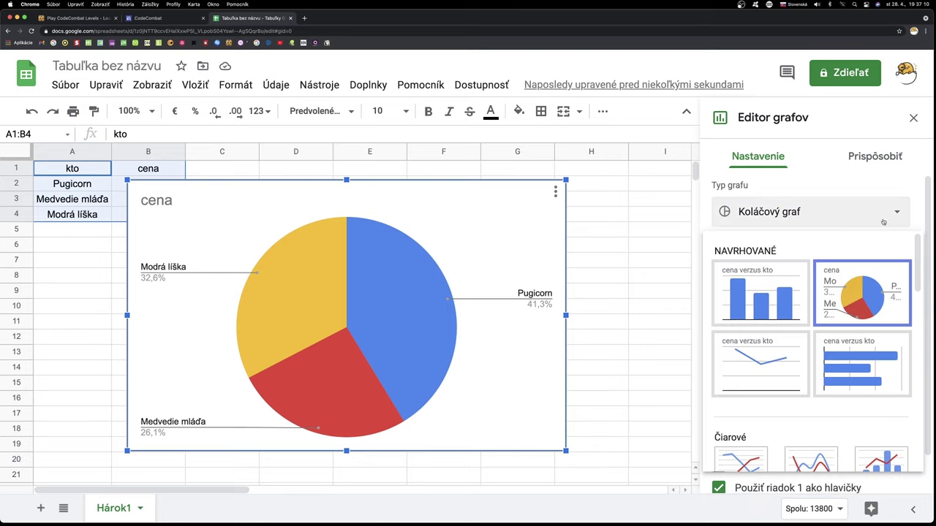
left_click(762, 361)
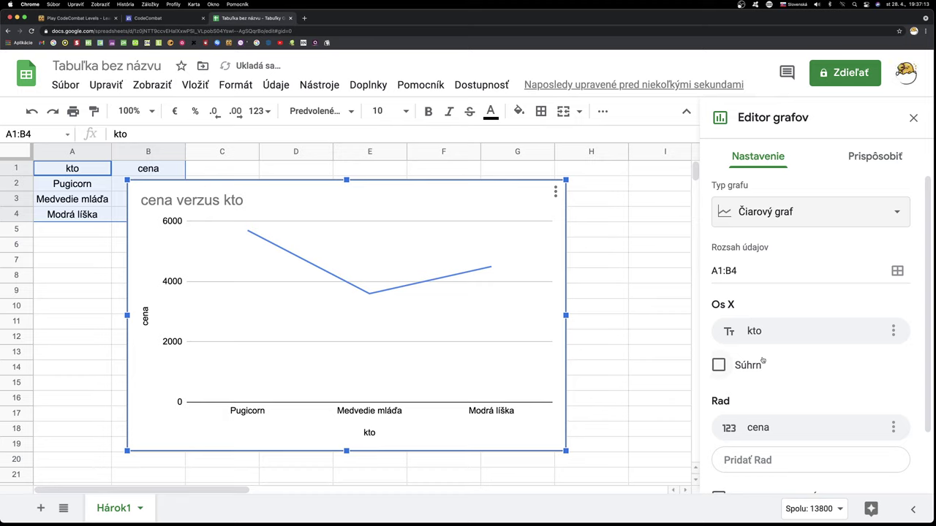
left_click(896, 213)
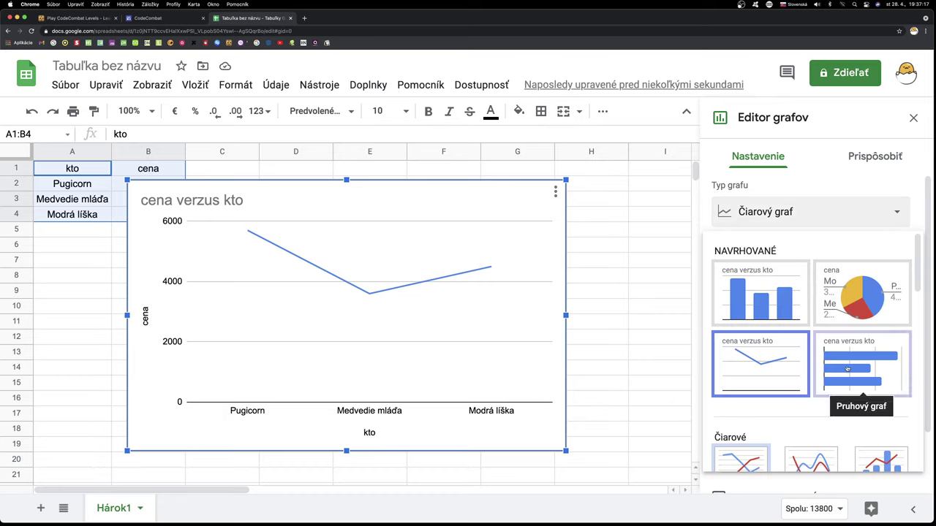
left_click(848, 368)
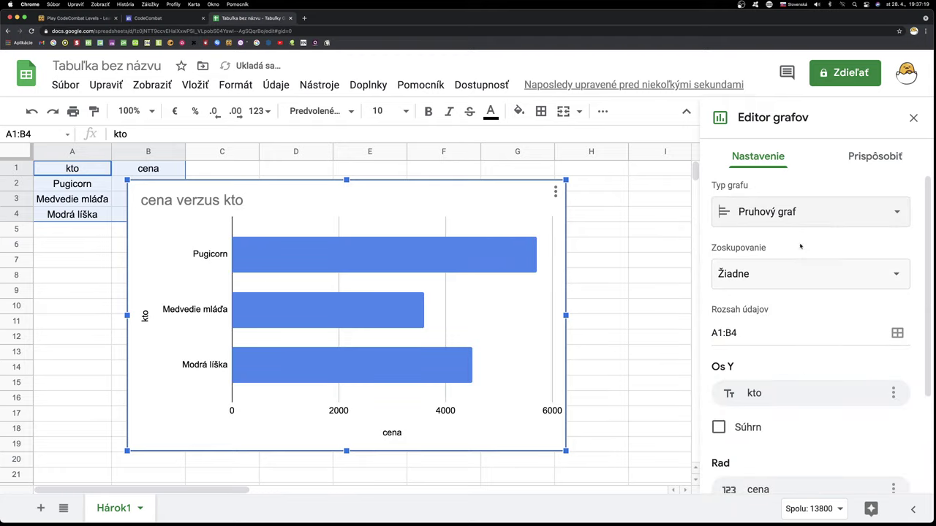
- Change the price chart back to the suggested column chart and turn on its 3D style
left_click(793, 212)
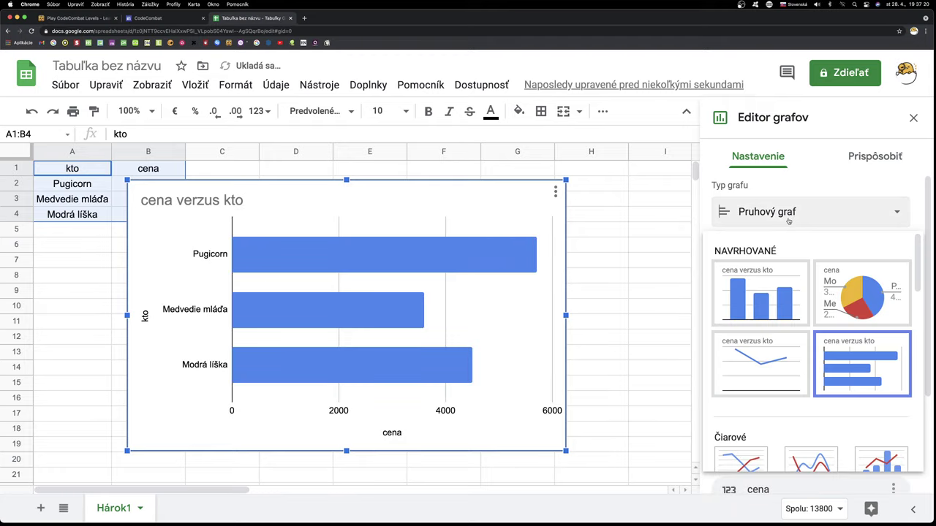
left_click(769, 293)
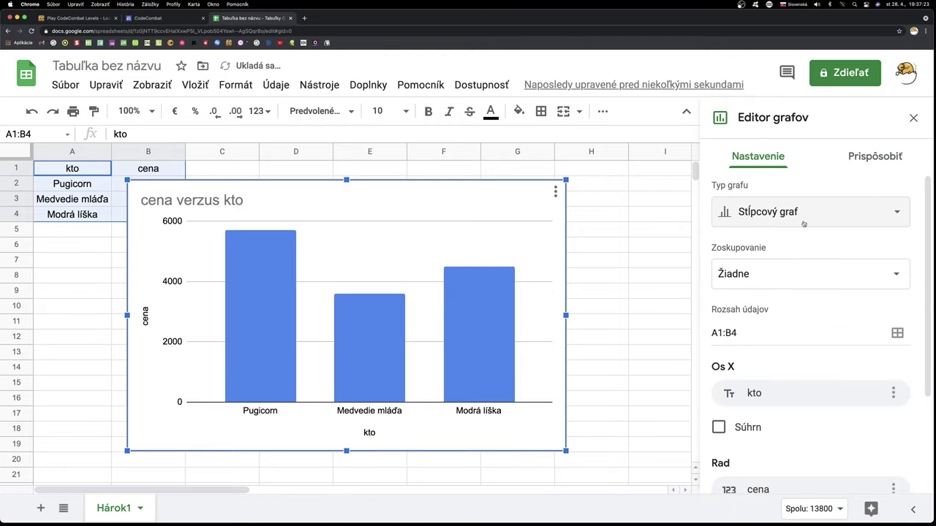
scroll(810, 241, "down", 4)
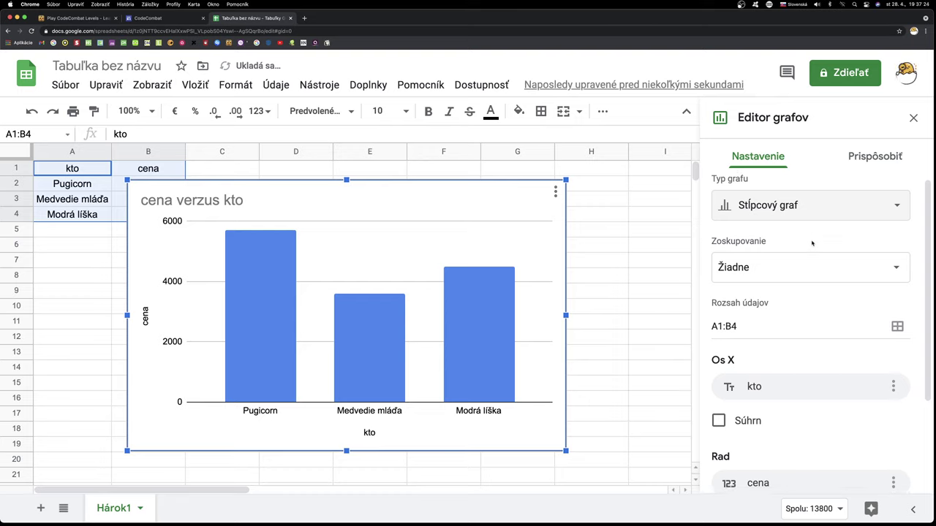
left_click(868, 158)
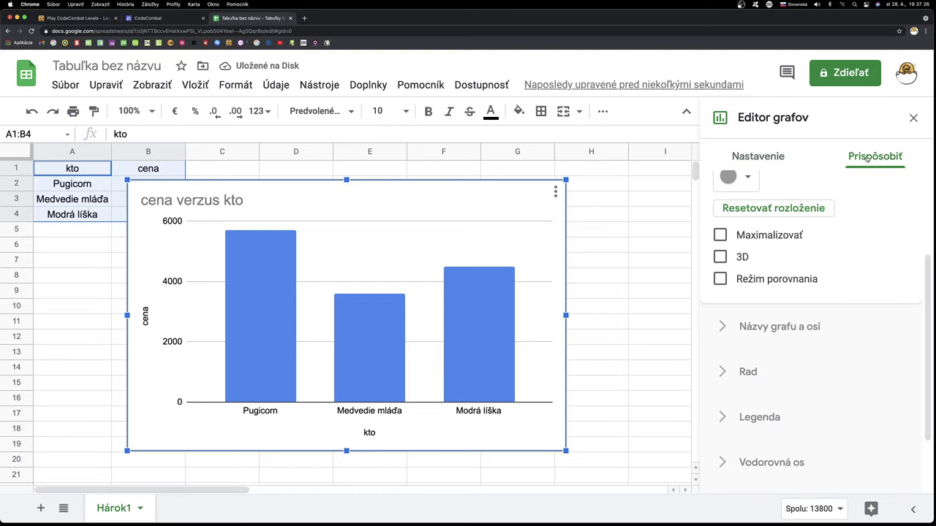
left_click(721, 257)
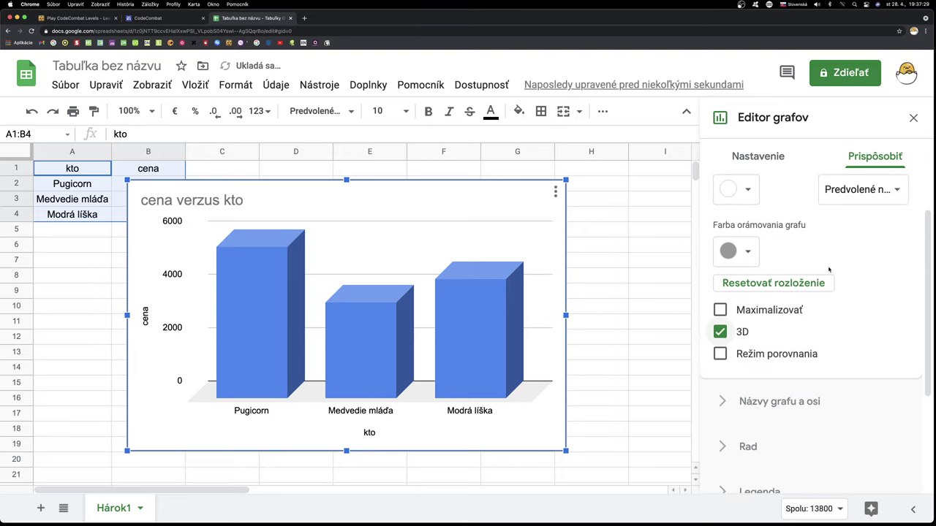
scroll(828, 269, "up", 2)
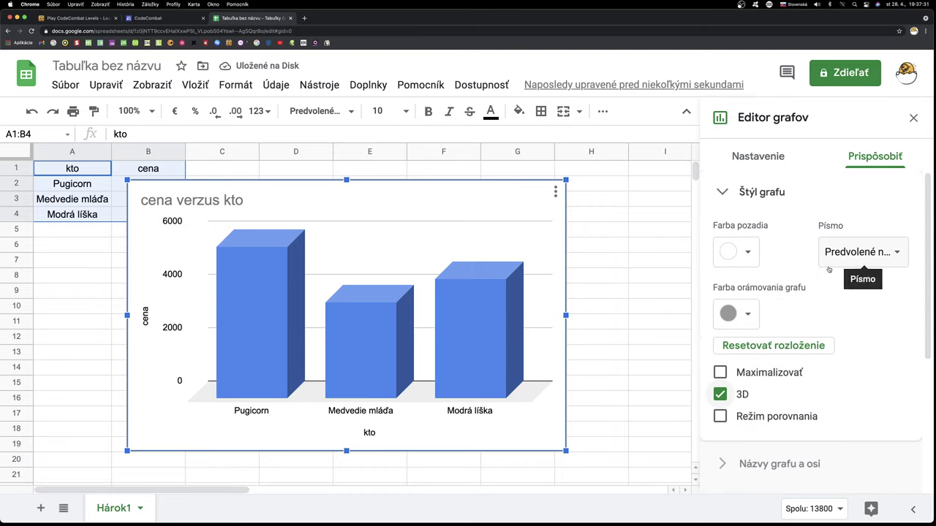
- Look through the chart's customisation options for the chart and axis titles and the legend
scroll(856, 297, "down", 5)
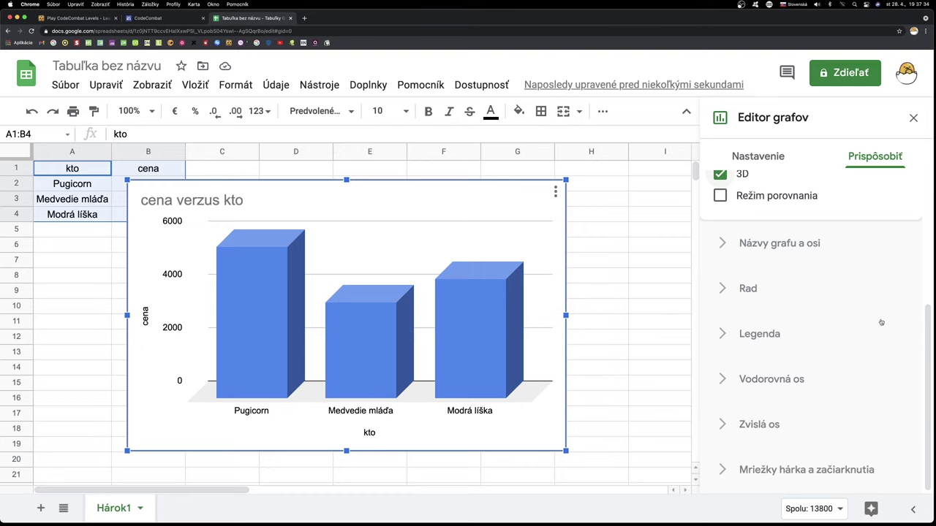
left_click(726, 246)
scroll(827, 297, "up", 5)
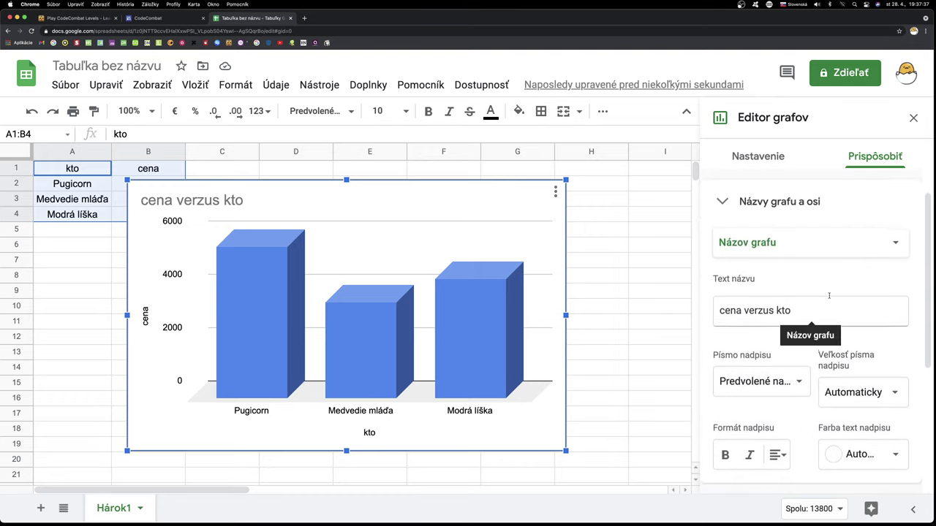
scroll(807, 297, "down", 3)
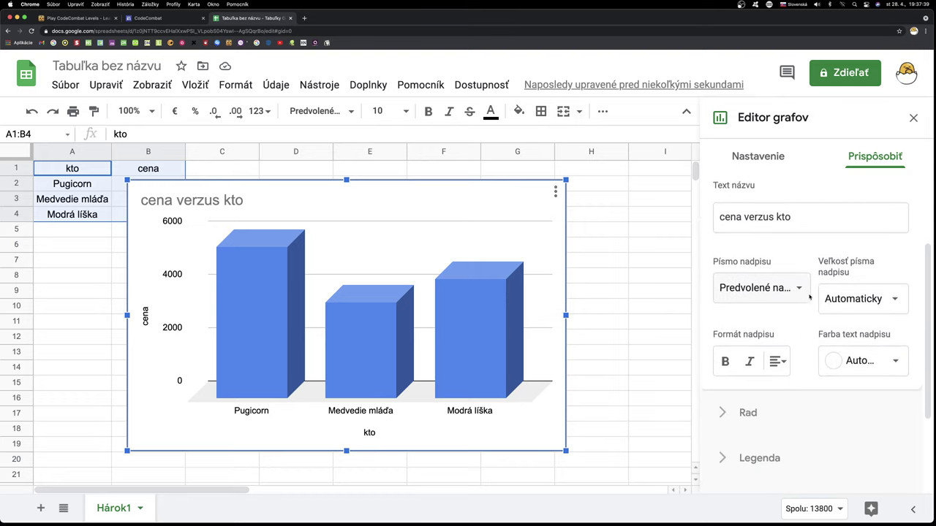
scroll(789, 320, "down", 2)
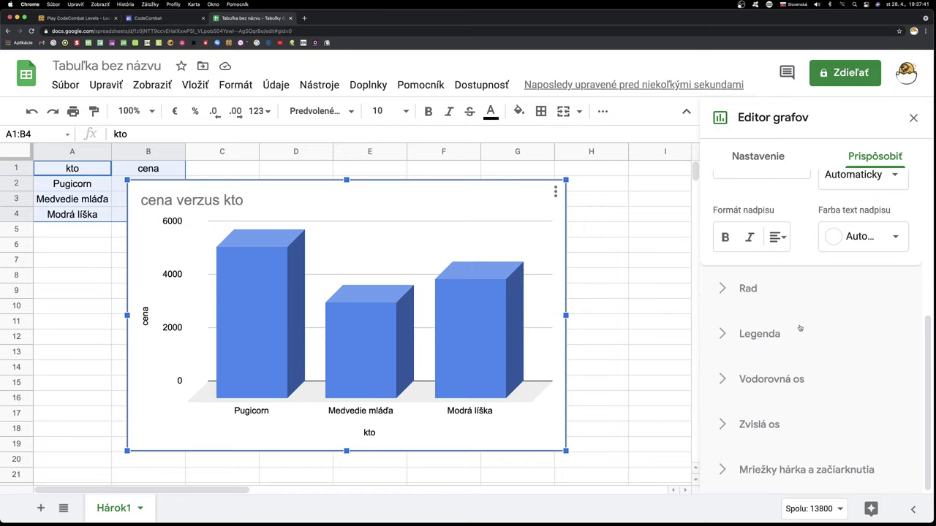
left_click(723, 334)
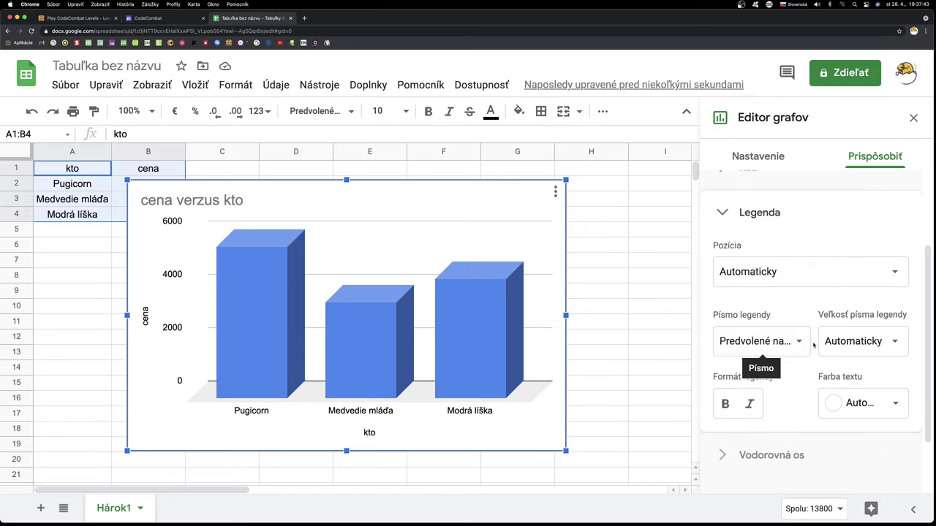
scroll(820, 346, "down", 2)
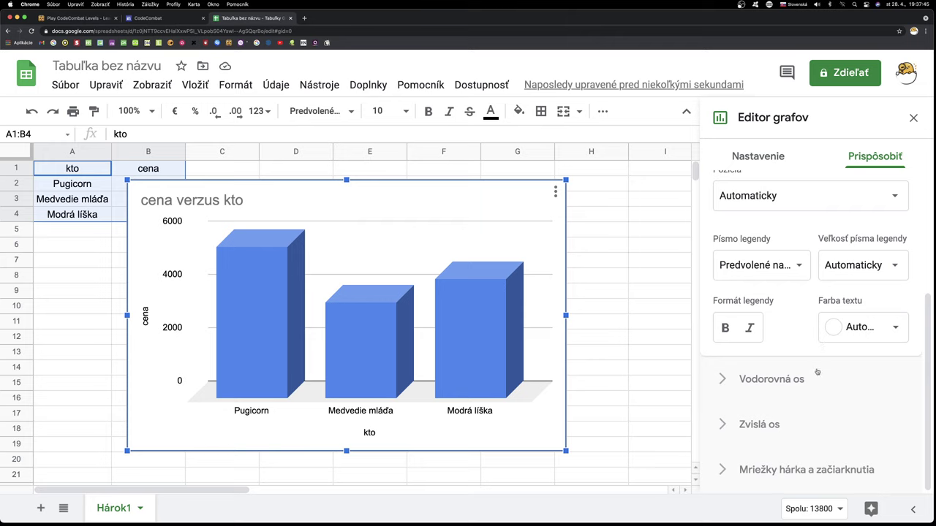
- Try minor gridlines on the chart's vertical axis and switch them back off
left_click(726, 471)
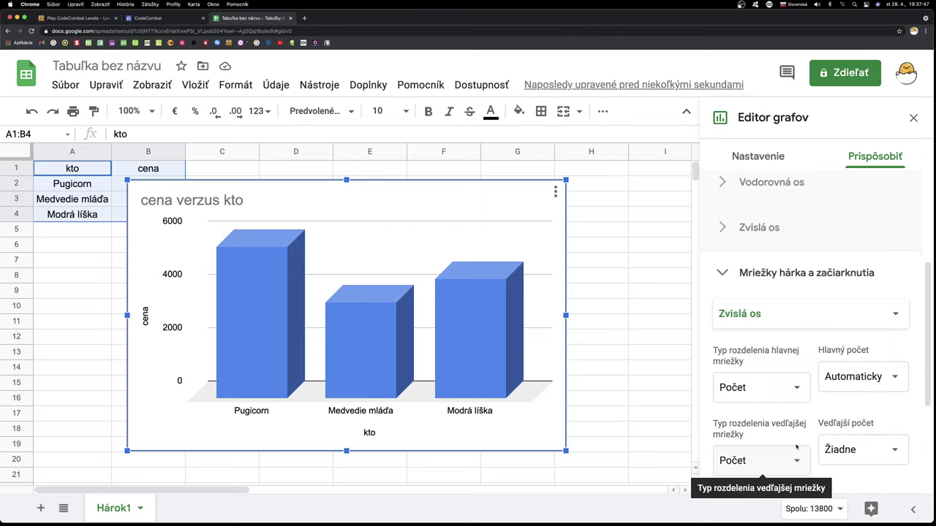
scroll(797, 447, "down", 5)
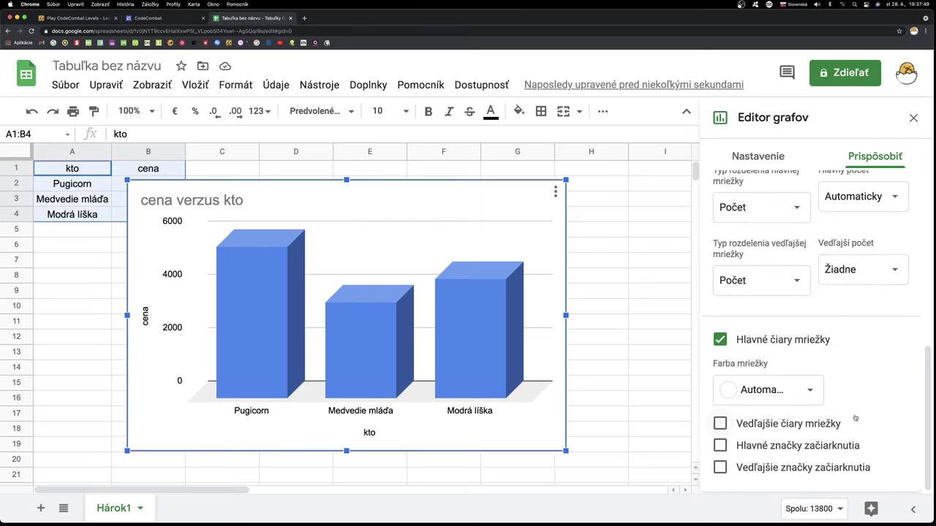
left_click(721, 424)
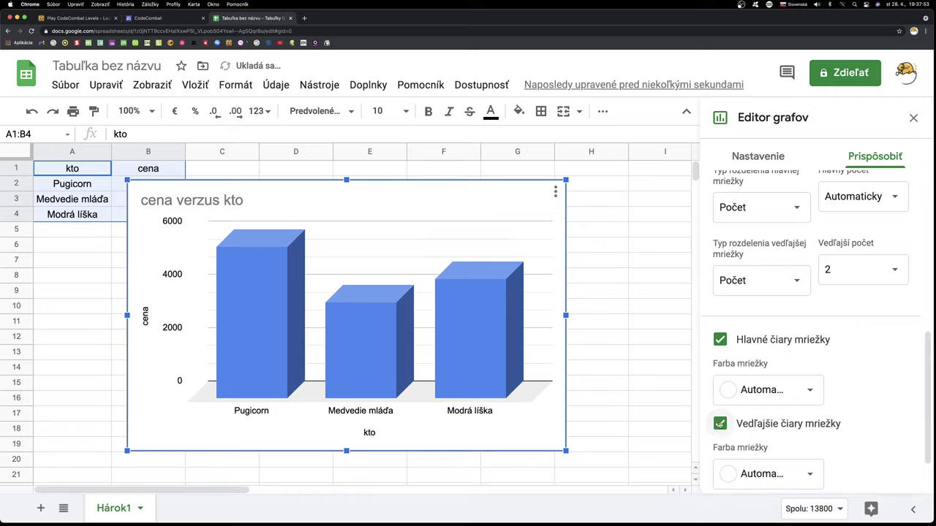
left_click(720, 423)
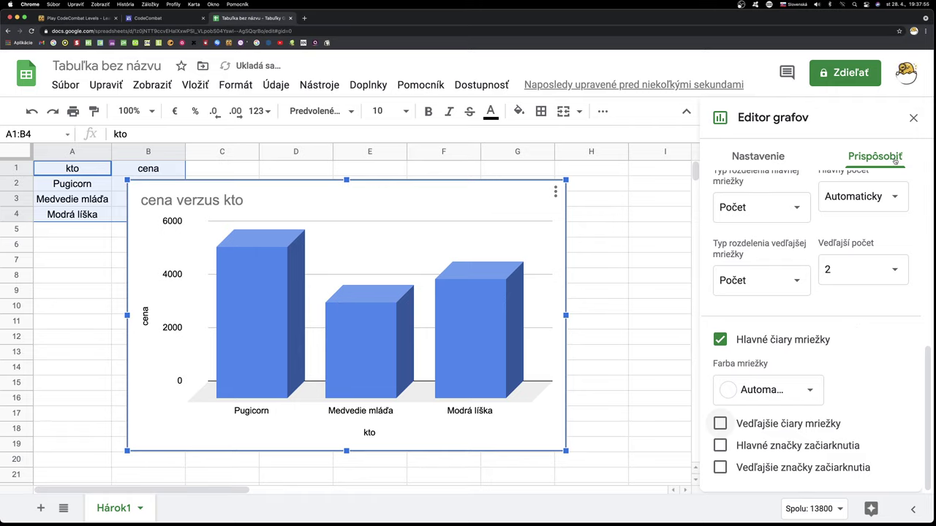
left_click(758, 155)
scroll(804, 224, "up", 5)
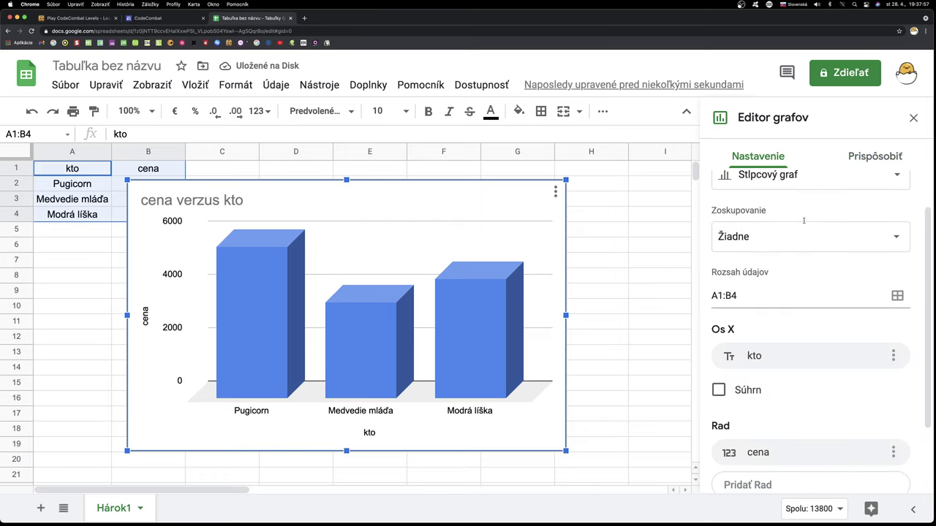
- Set the fill colour of the chart's cena series to light yellow
left_click(493, 306)
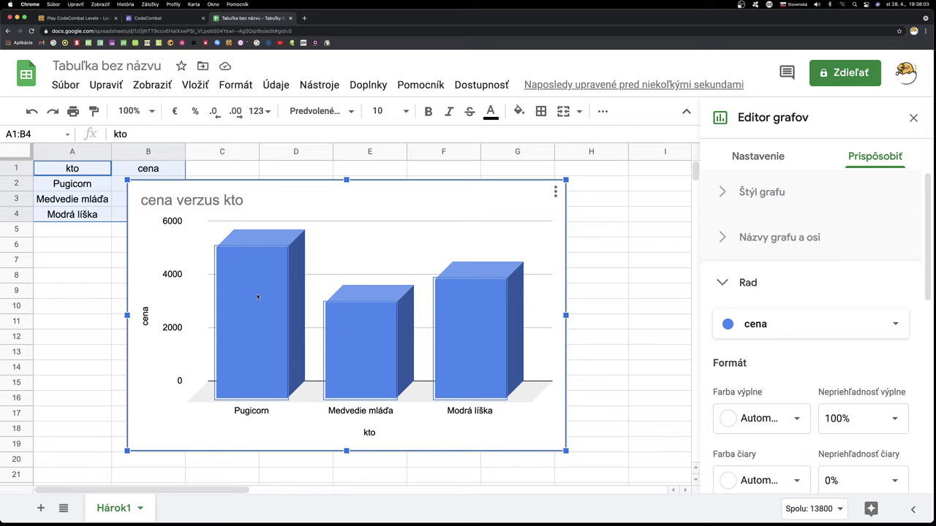
scroll(756, 340, "down", 3)
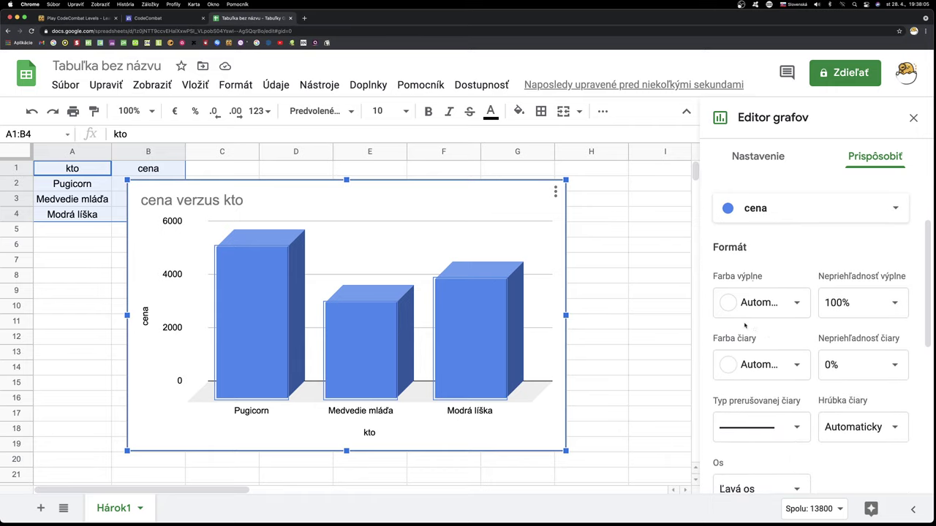
scroll(731, 308, "up", 1)
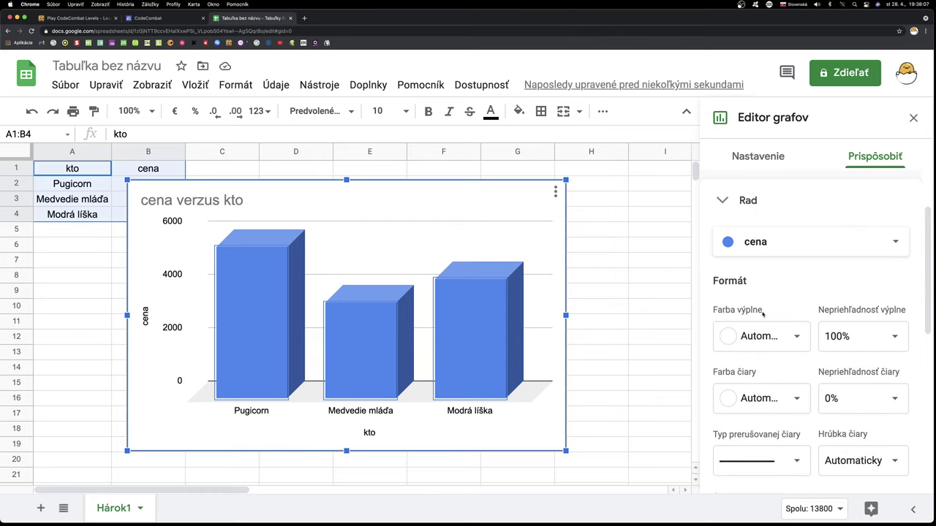
left_click(798, 339)
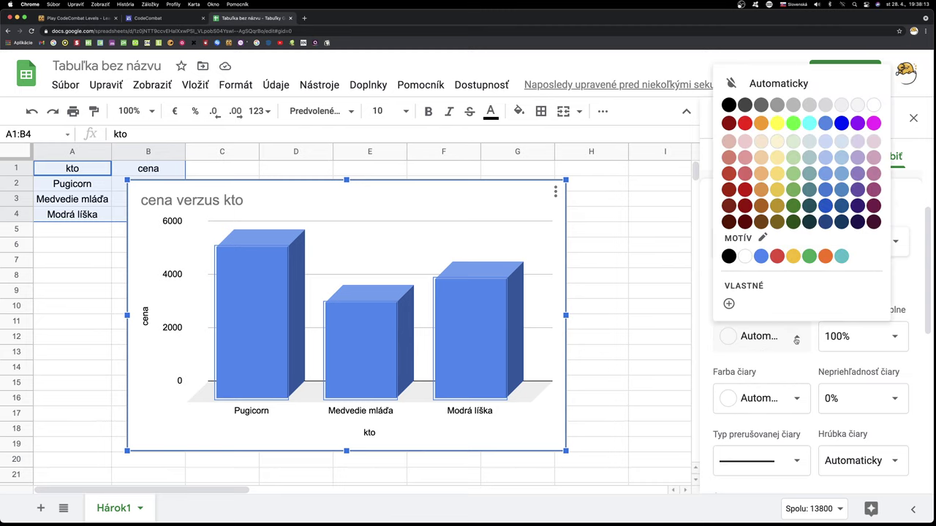
left_click(778, 174)
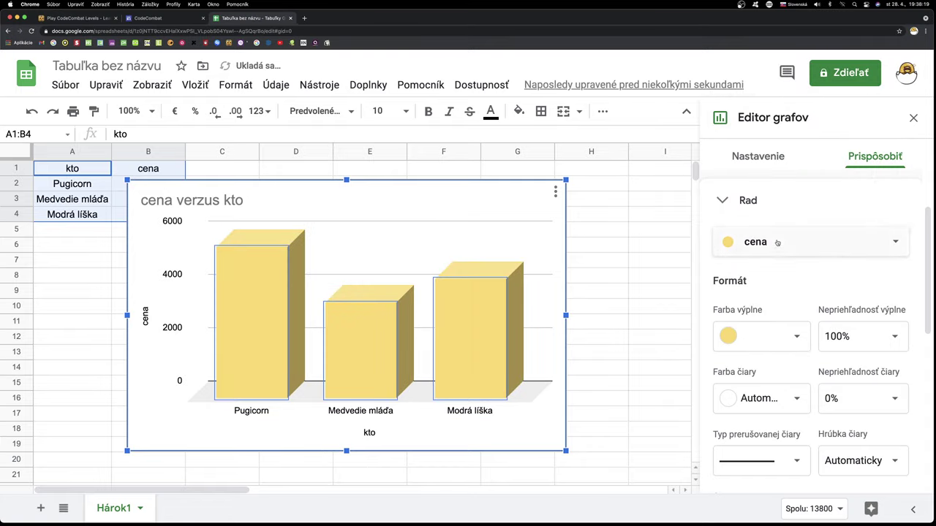
- Set the chart's background colour to light green
scroll(818, 363, "up", 3)
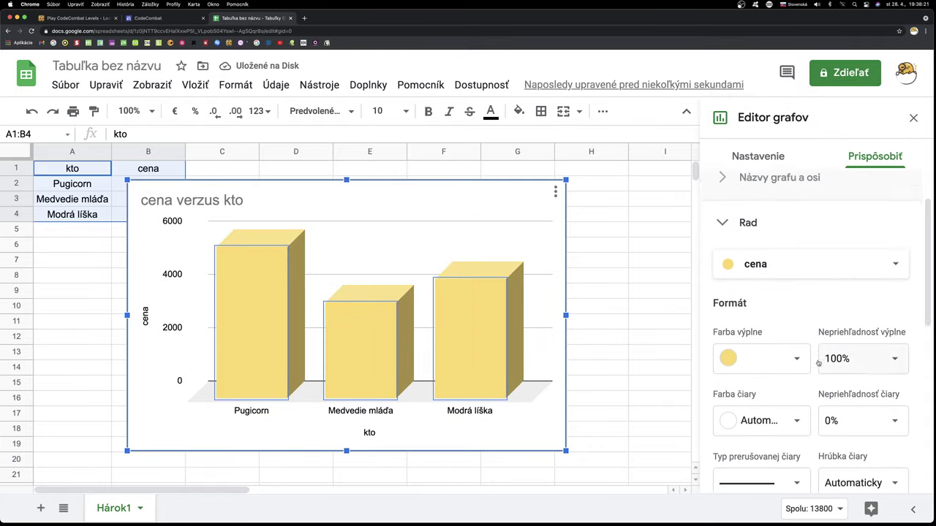
left_click(753, 199)
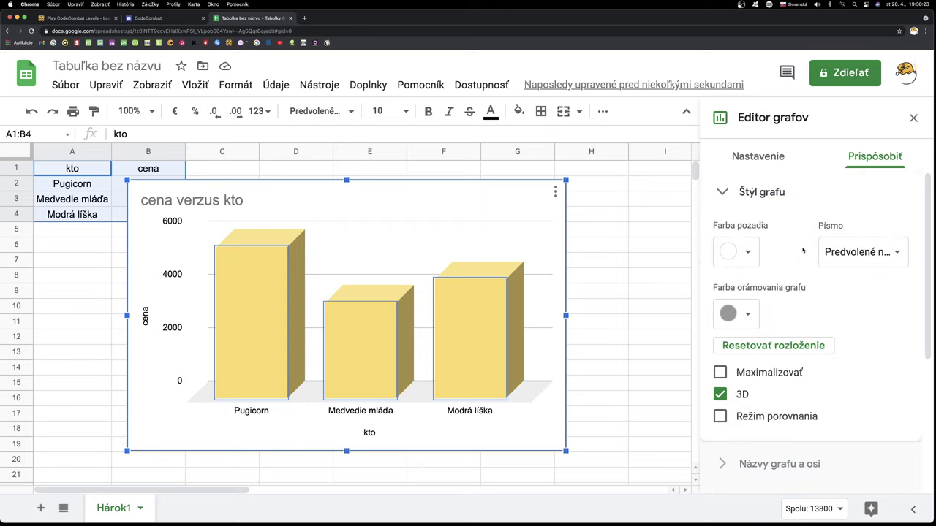
left_click(750, 256)
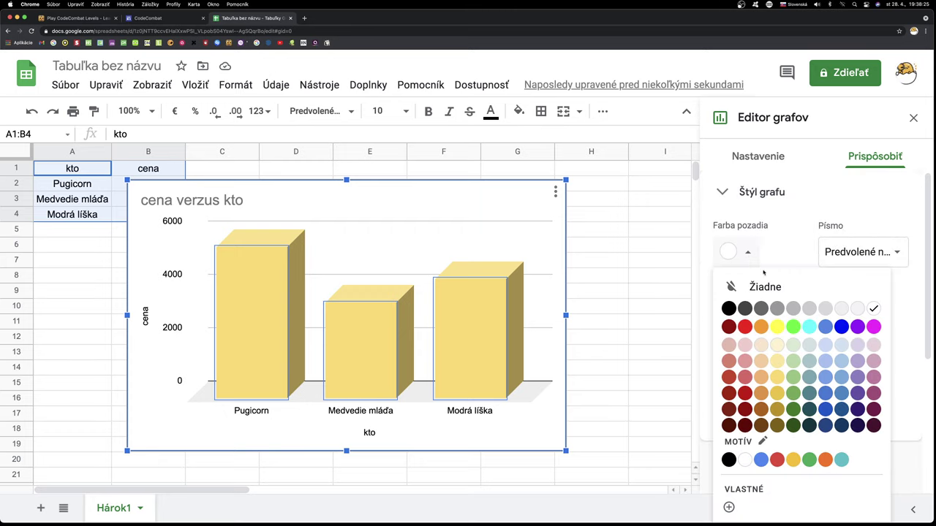
left_click(794, 362)
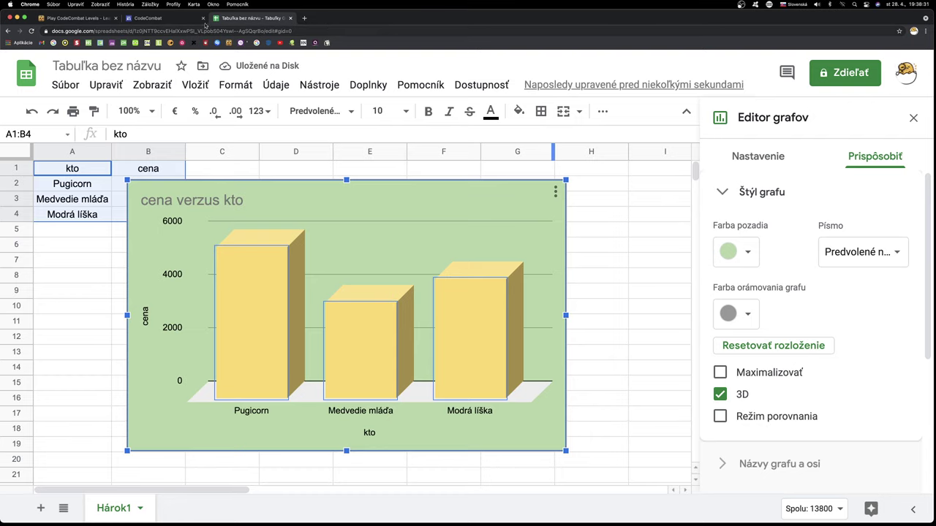
- Switch to the CodeCombat site in Google Sites and add a new page named Pomocníci
left_click(153, 18)
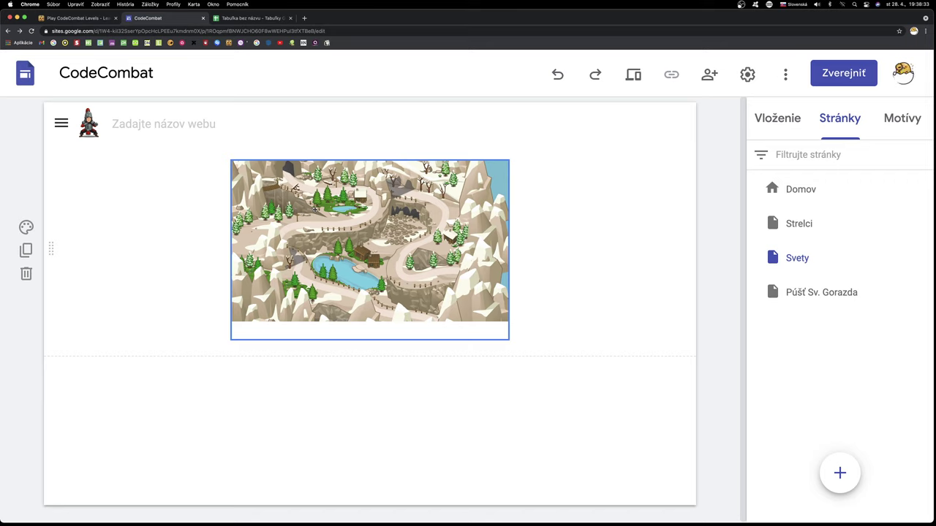
left_click(841, 476)
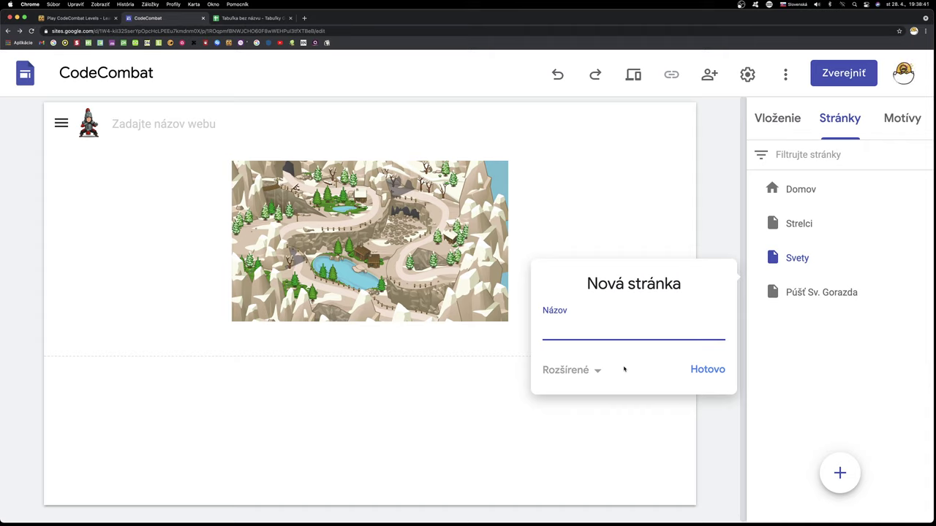
type("Pomoc")
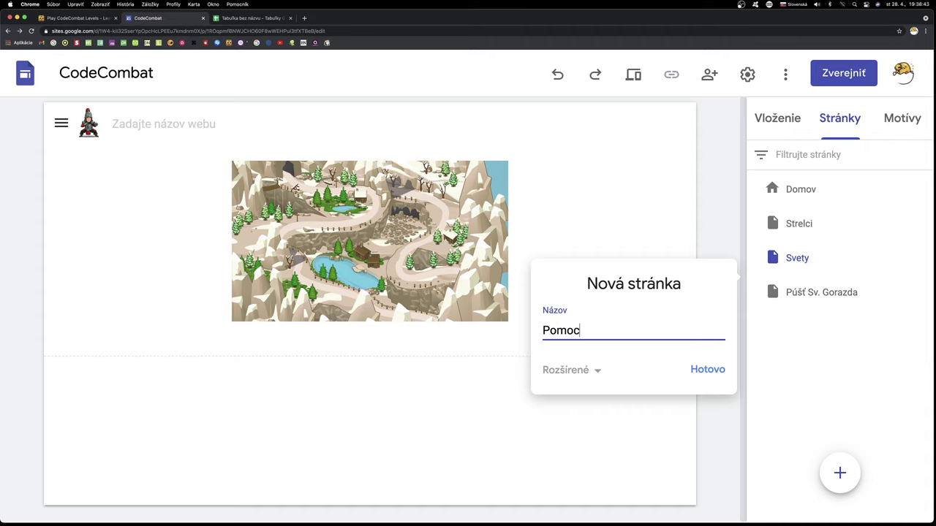
type("níci")
left_click(709, 371)
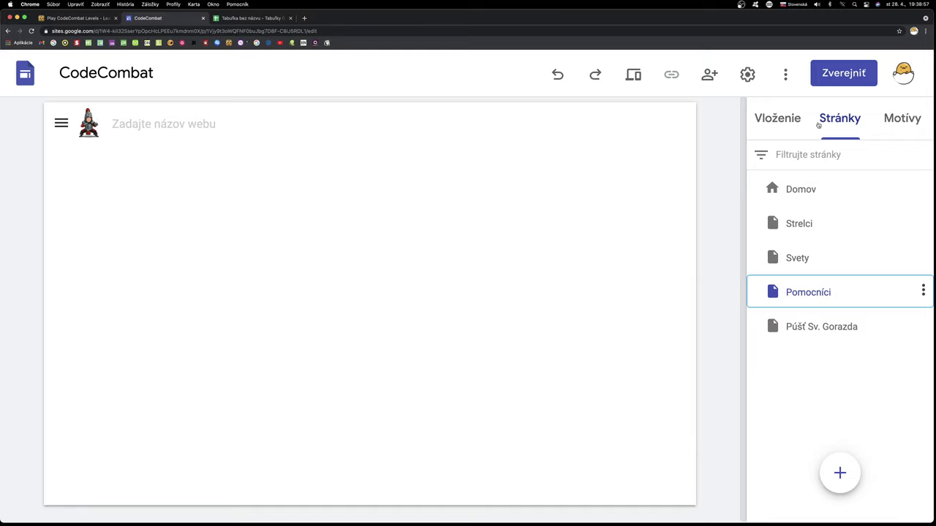
- Insert the yellow 3D column chart from today's Tabuľka bez názvu spreadsheet into the Pomocníci page
left_click(778, 118)
scroll(835, 293, "down", 2)
scroll(834, 300, "down", 4)
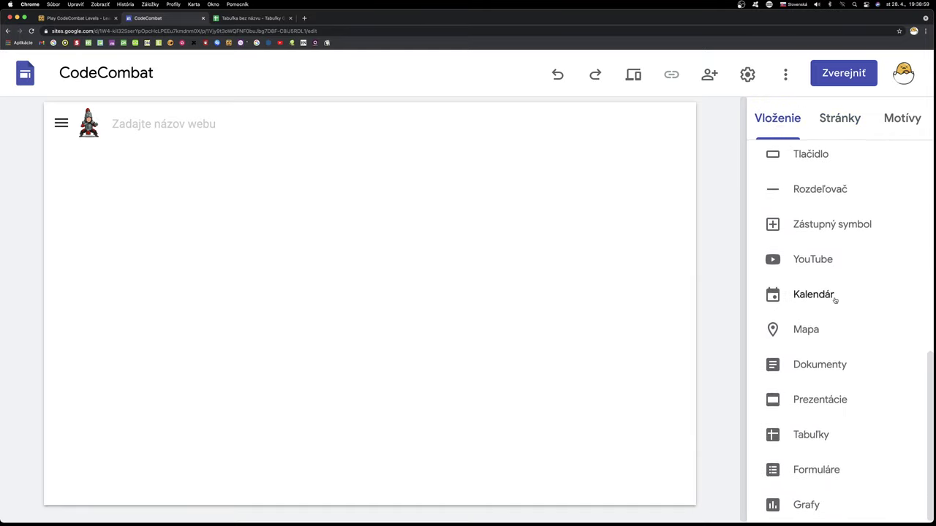
left_click(803, 504)
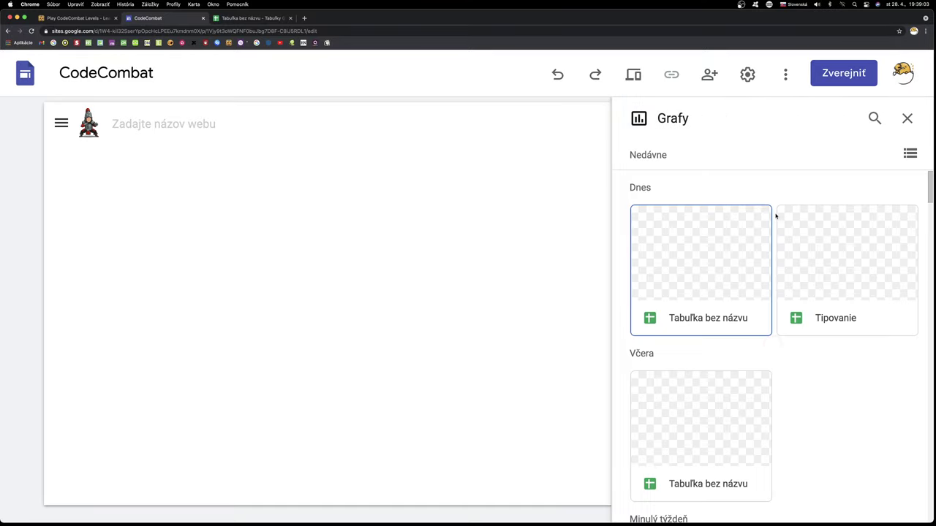
left_click(718, 255)
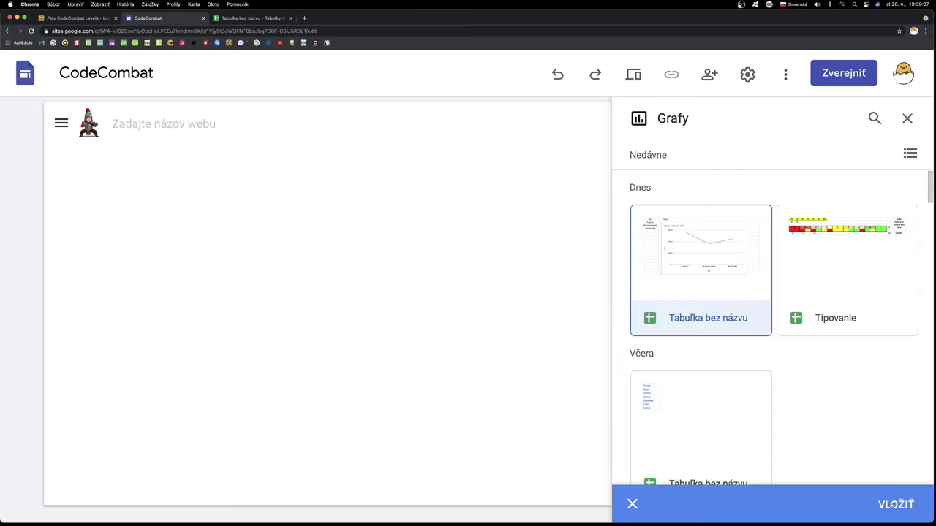
left_click(895, 505)
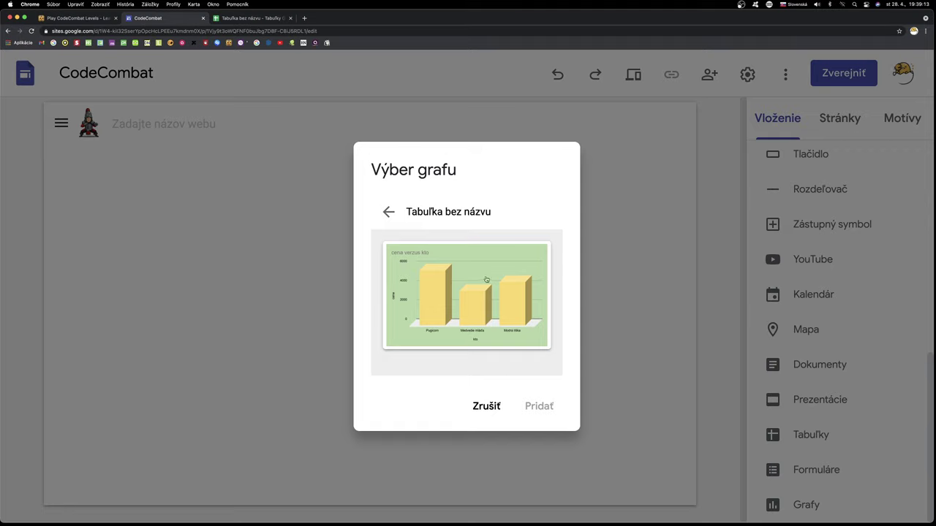
left_click(475, 277)
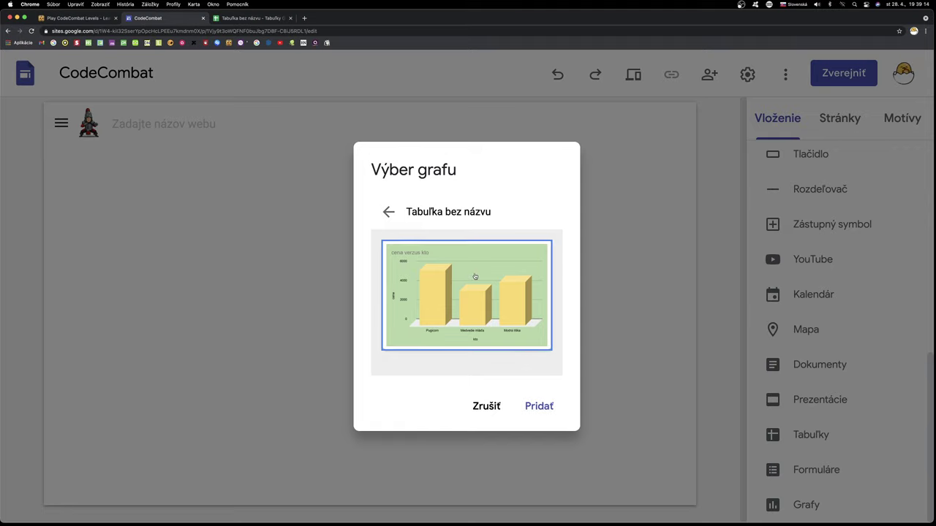
left_click(534, 406)
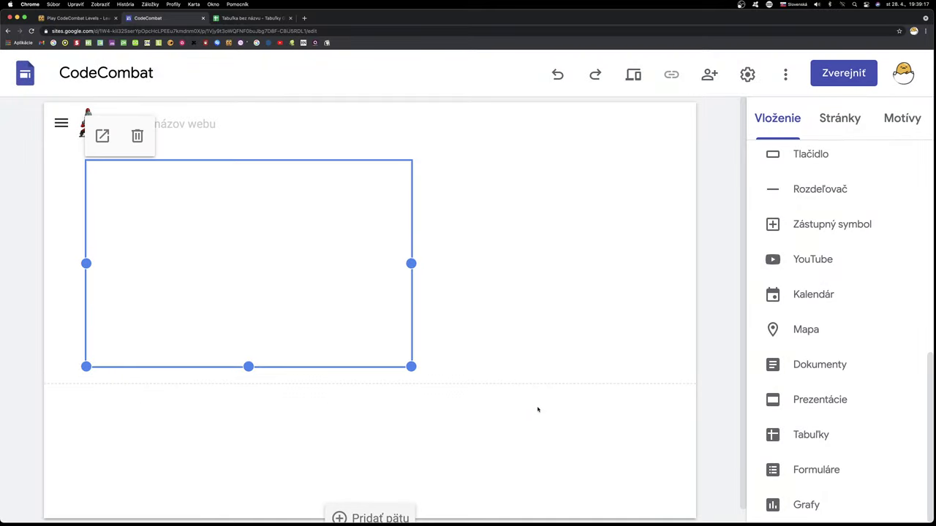